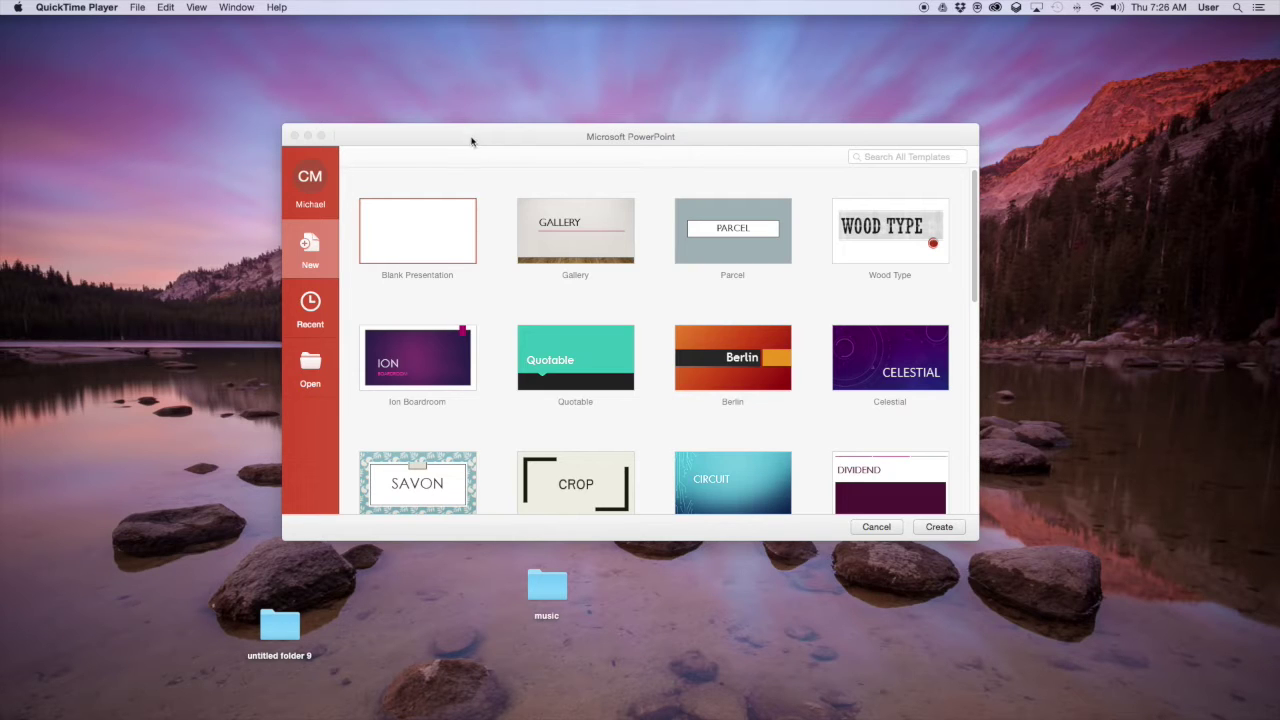
# Create a new blank presentation from the template gallery
pyautogui.moveTo(474, 134); pyautogui.dragTo(441, 142)
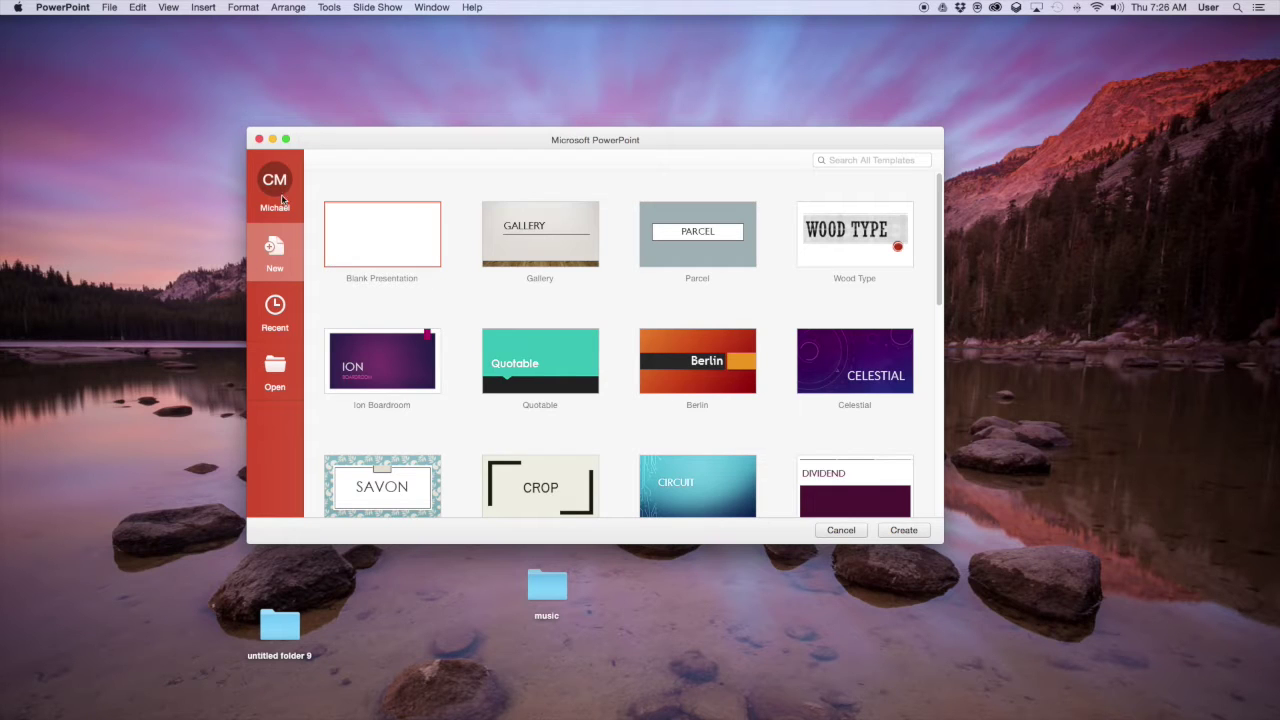
pyautogui.click(110, 8)
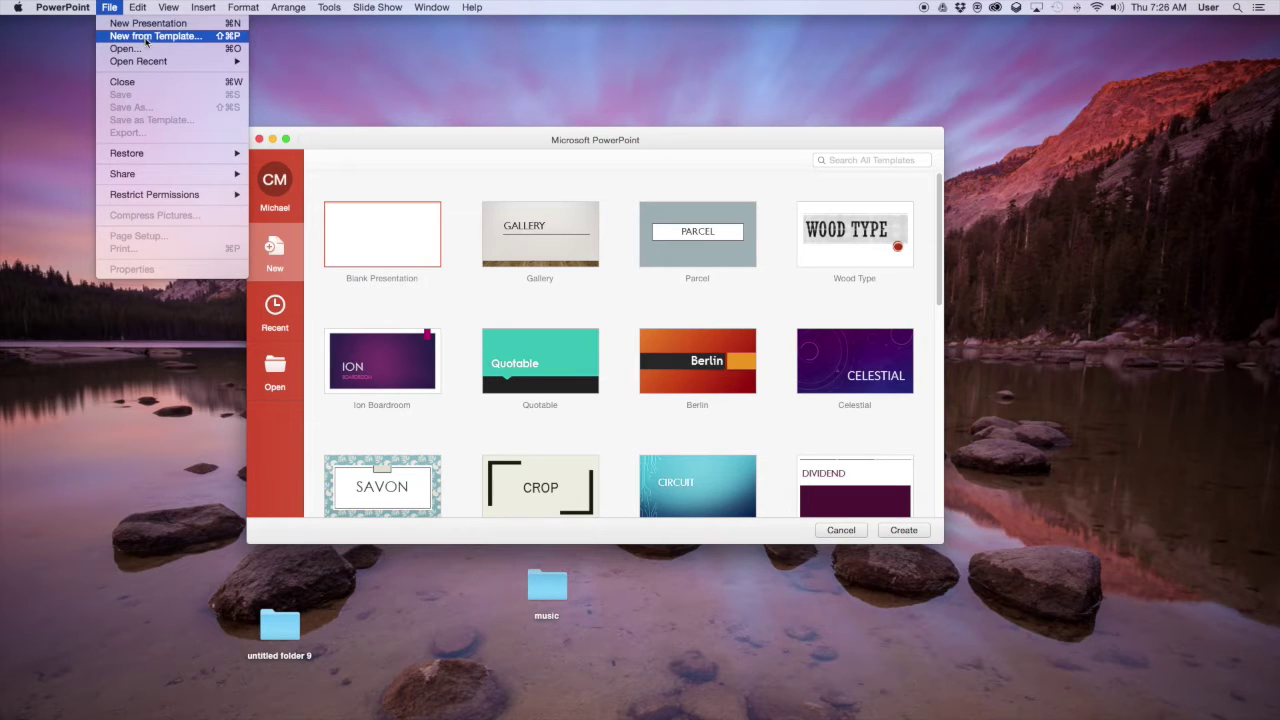
pyautogui.click(545, 146)
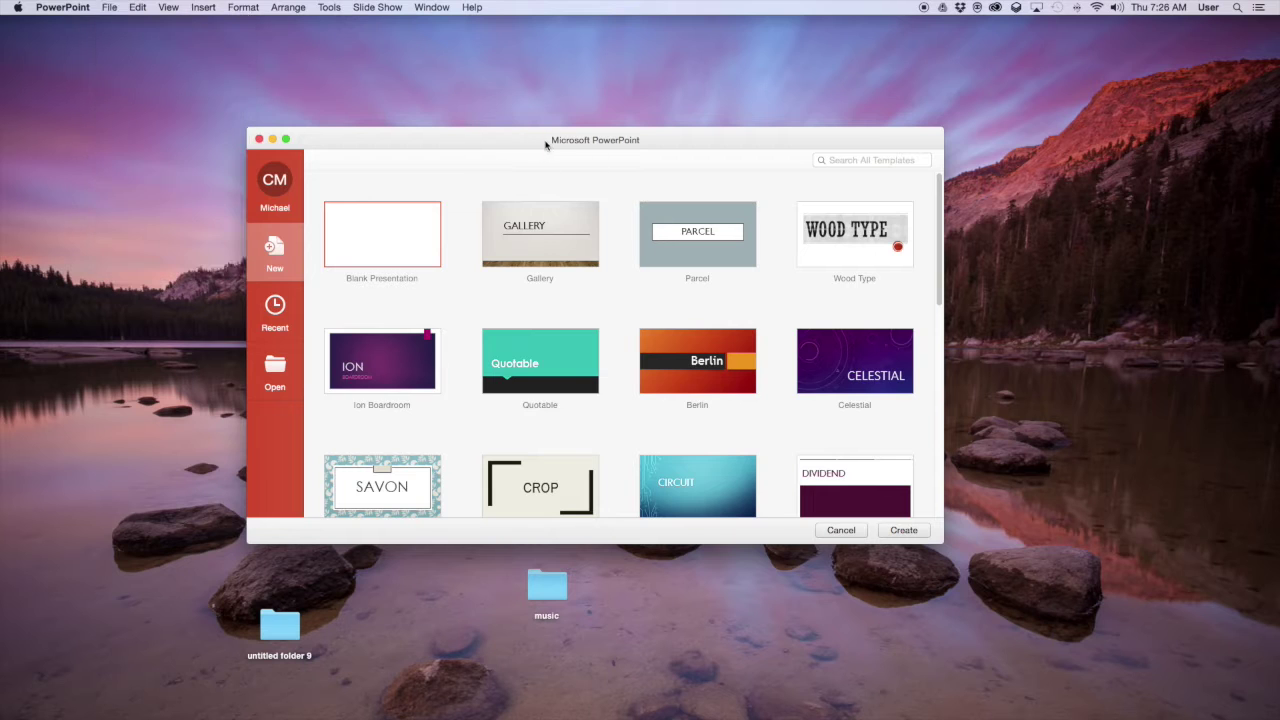
pyautogui.click(904, 530)
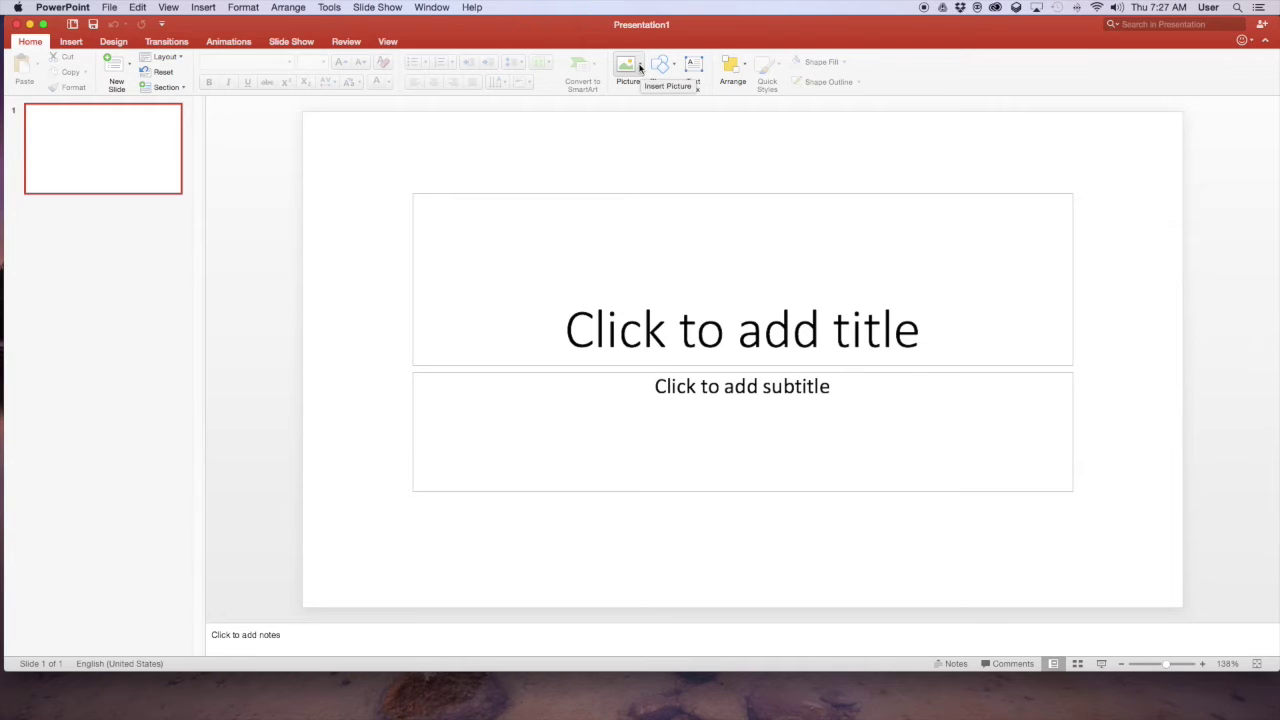
# Insert the picture IMAG0030.jpg from the Pictures folder on slide 1 and enlarge it to the full slide, about 13.33" wide
pyautogui.click(640, 66)
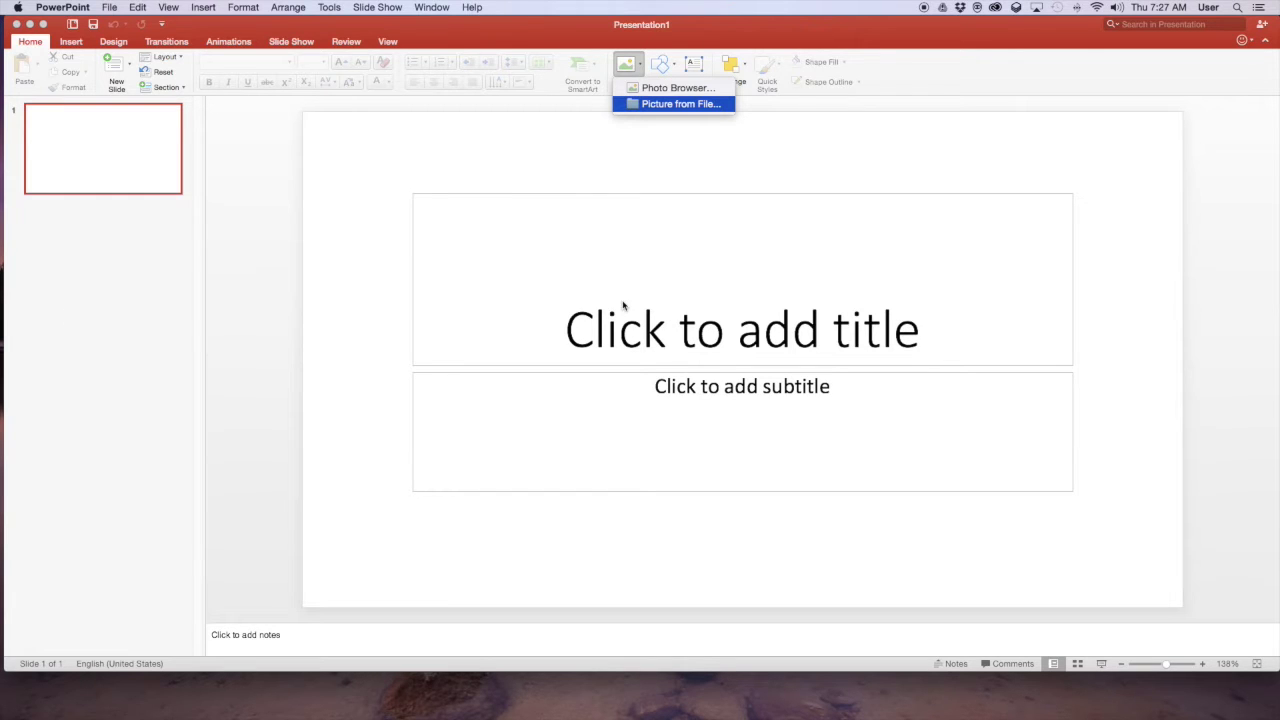
pyautogui.press('Return')
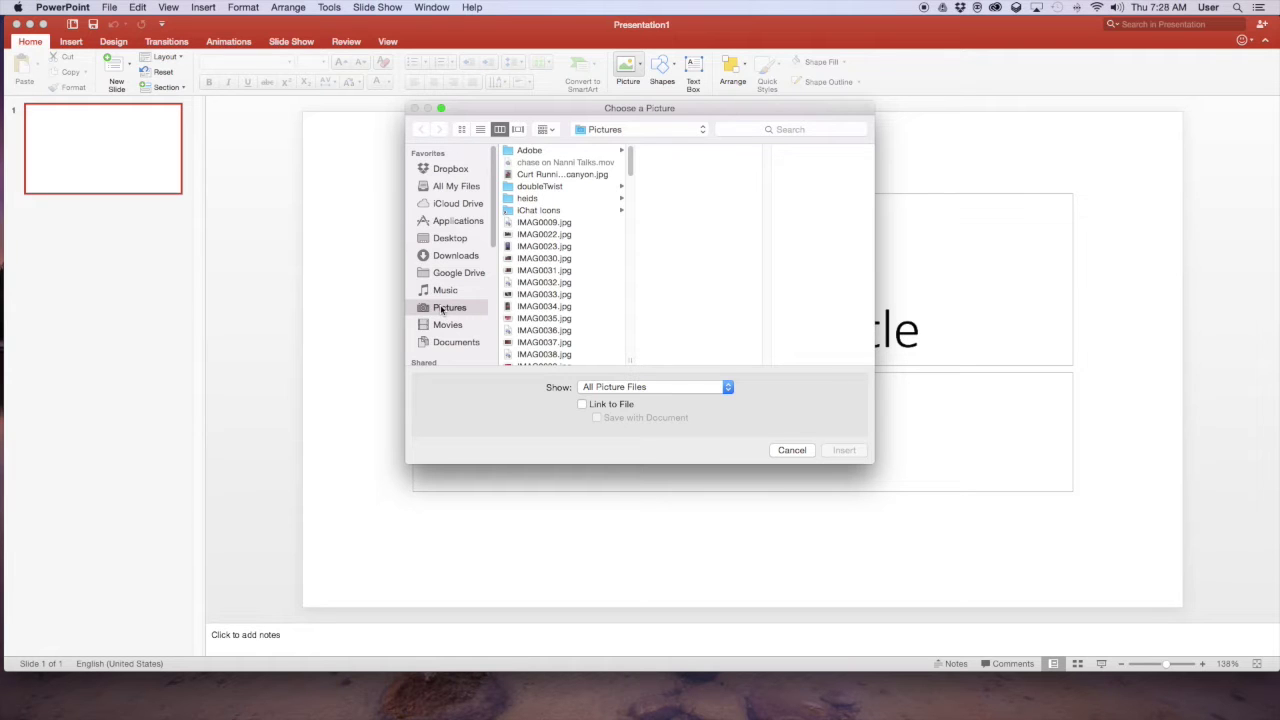
pyautogui.click(545, 247)
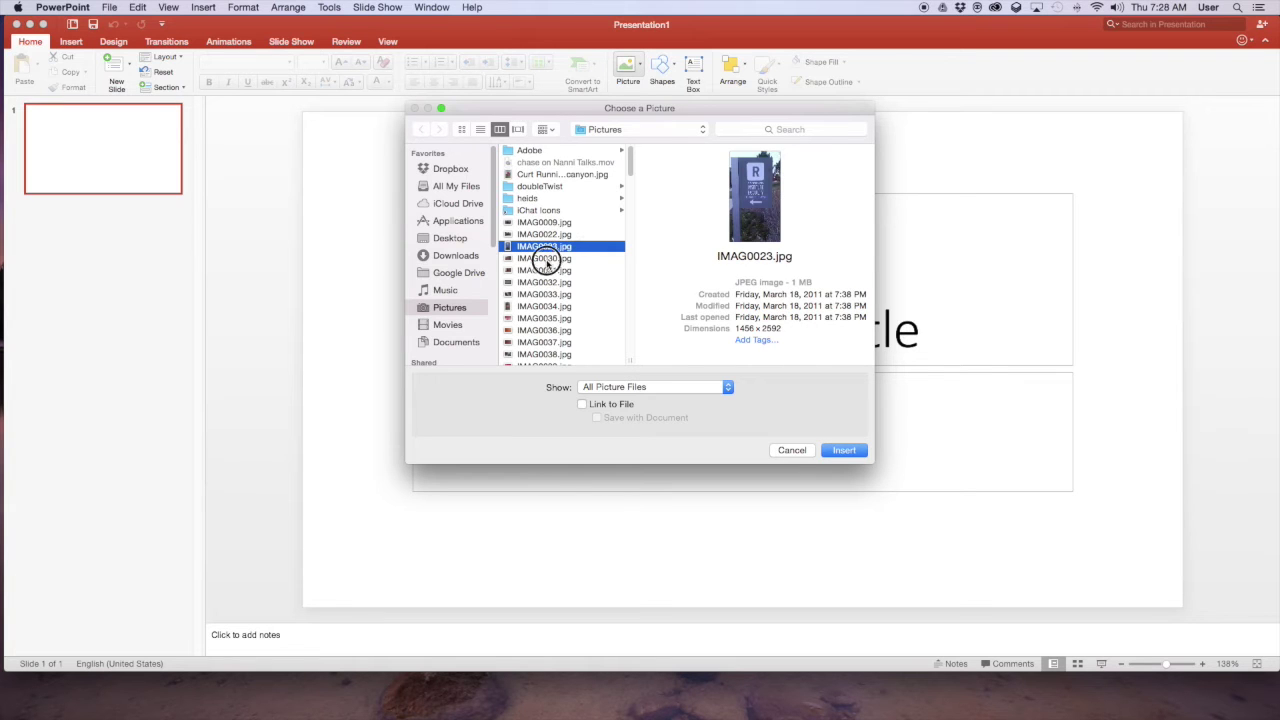
pyautogui.click(546, 259)
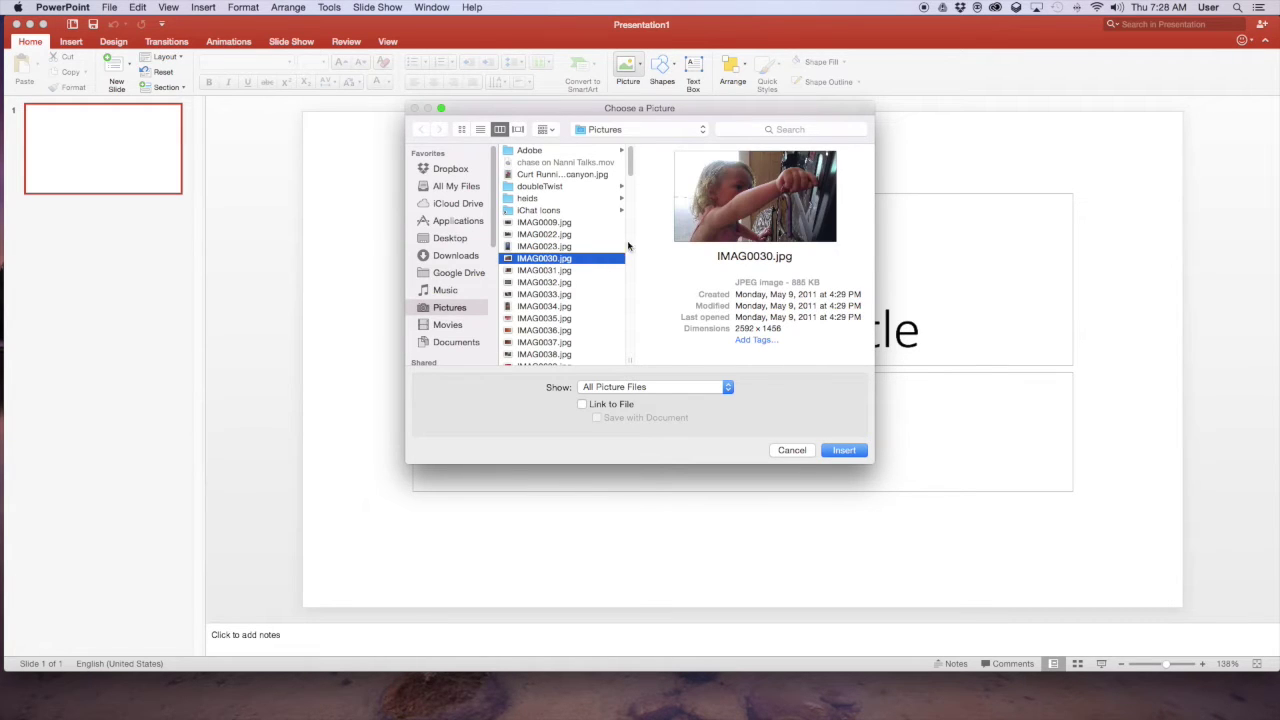
pyautogui.click(848, 451)
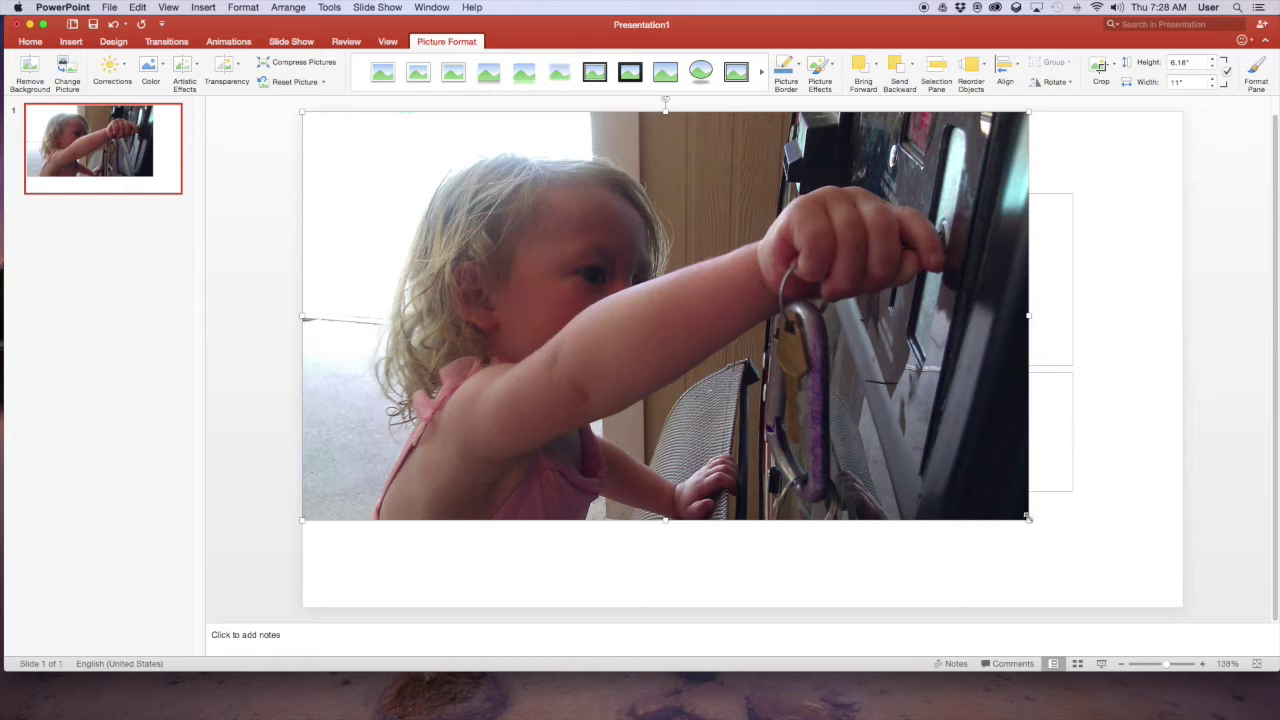
pyautogui.moveTo(1028, 519); pyautogui.dragTo(1181, 588)
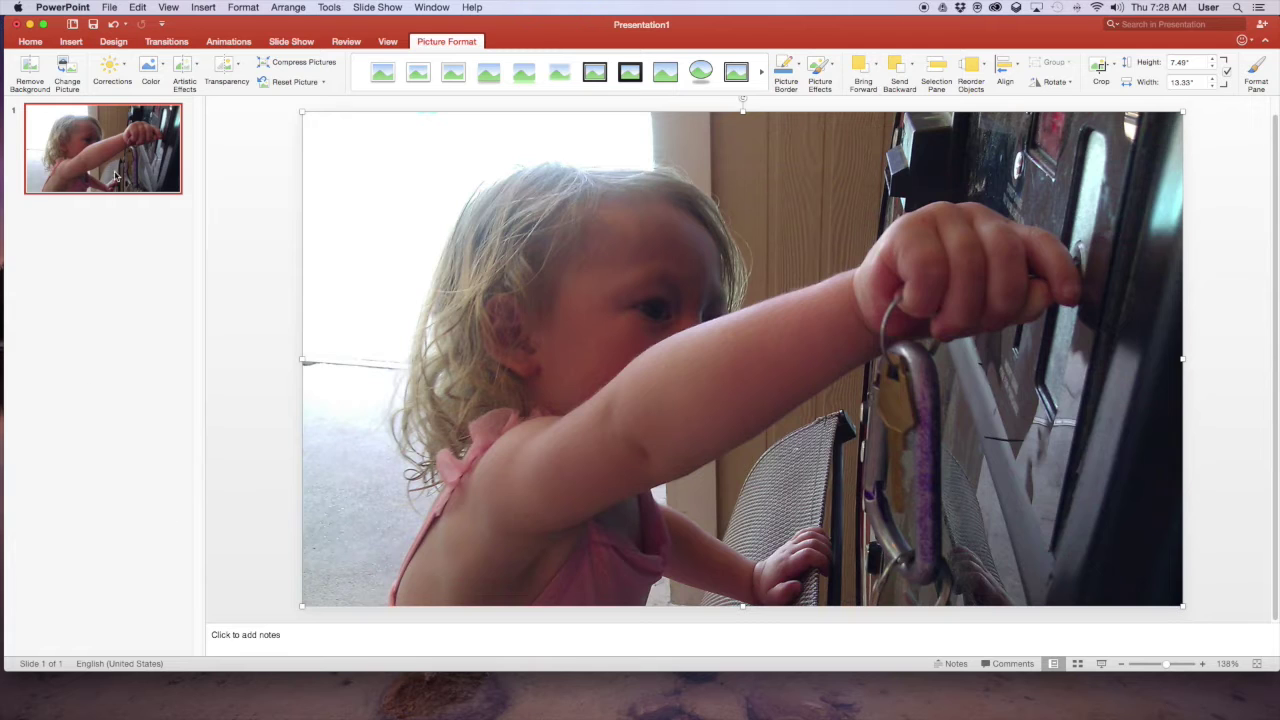
# Add a new slide after slide 1
pyautogui.click(91, 241)
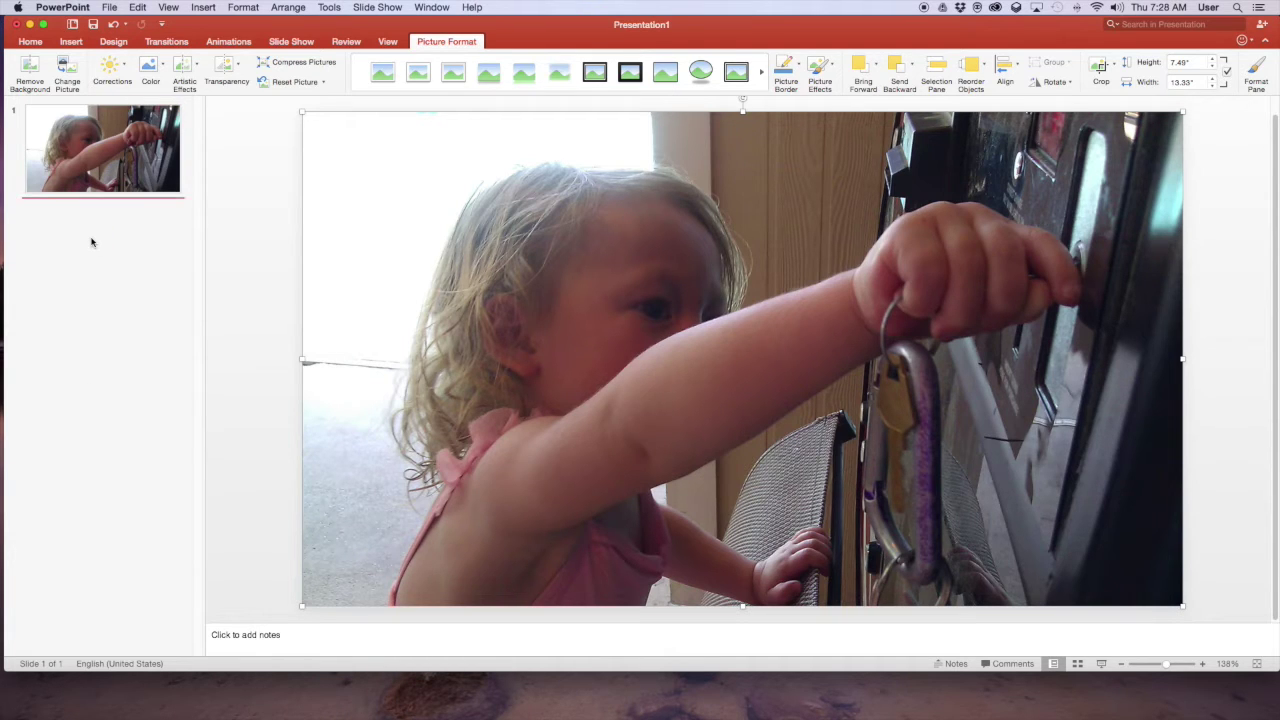
pyautogui.rightClick(91, 241)
pyautogui.press('Escape')
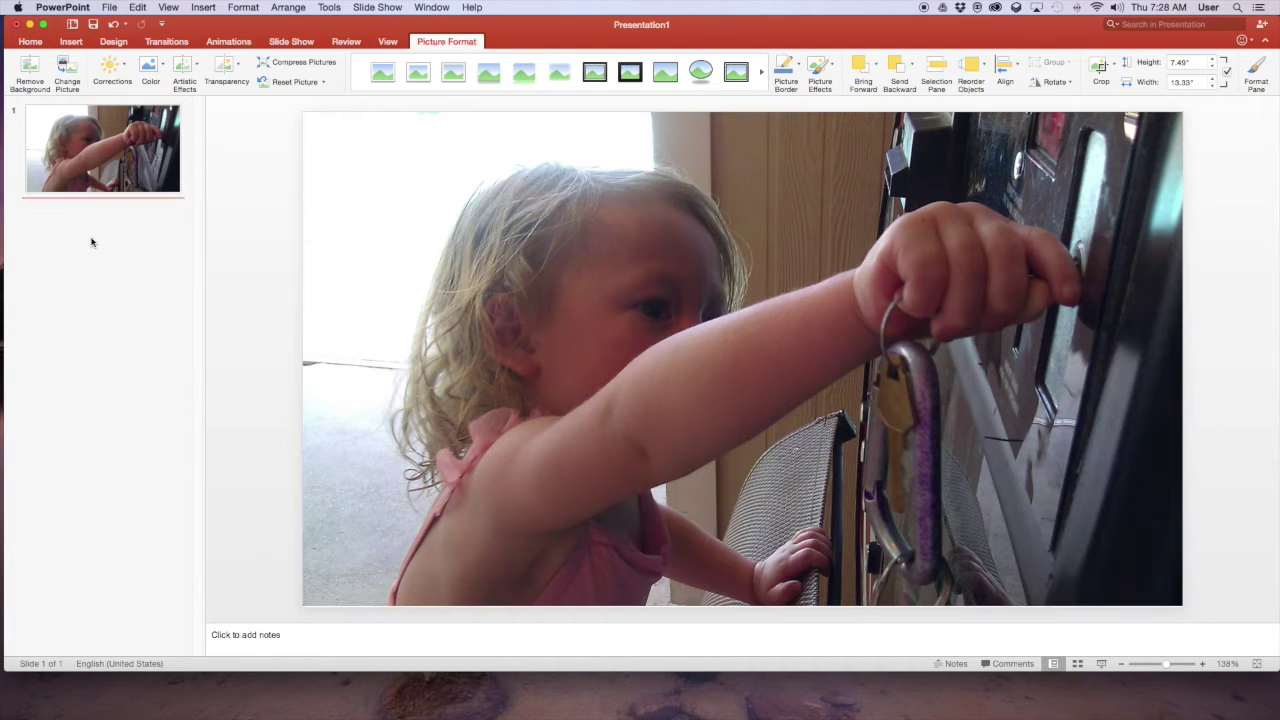
pyautogui.rightClick(91, 241)
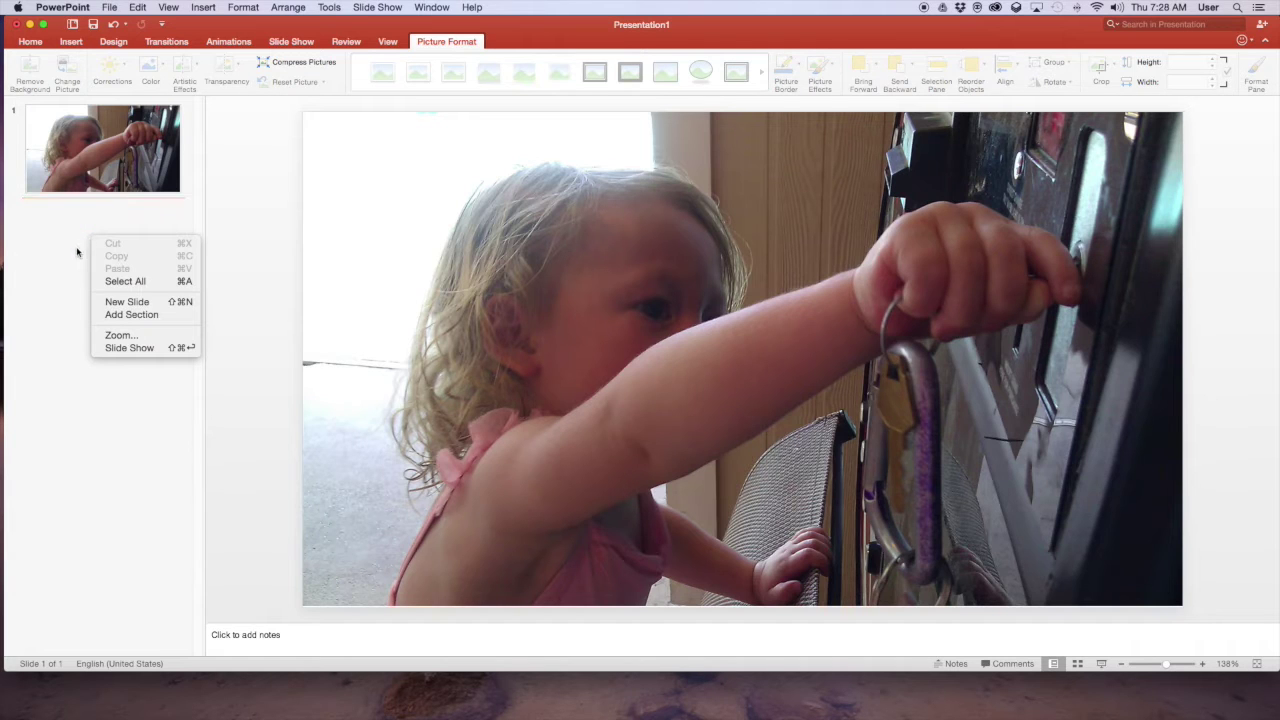
pyautogui.press('Escape')
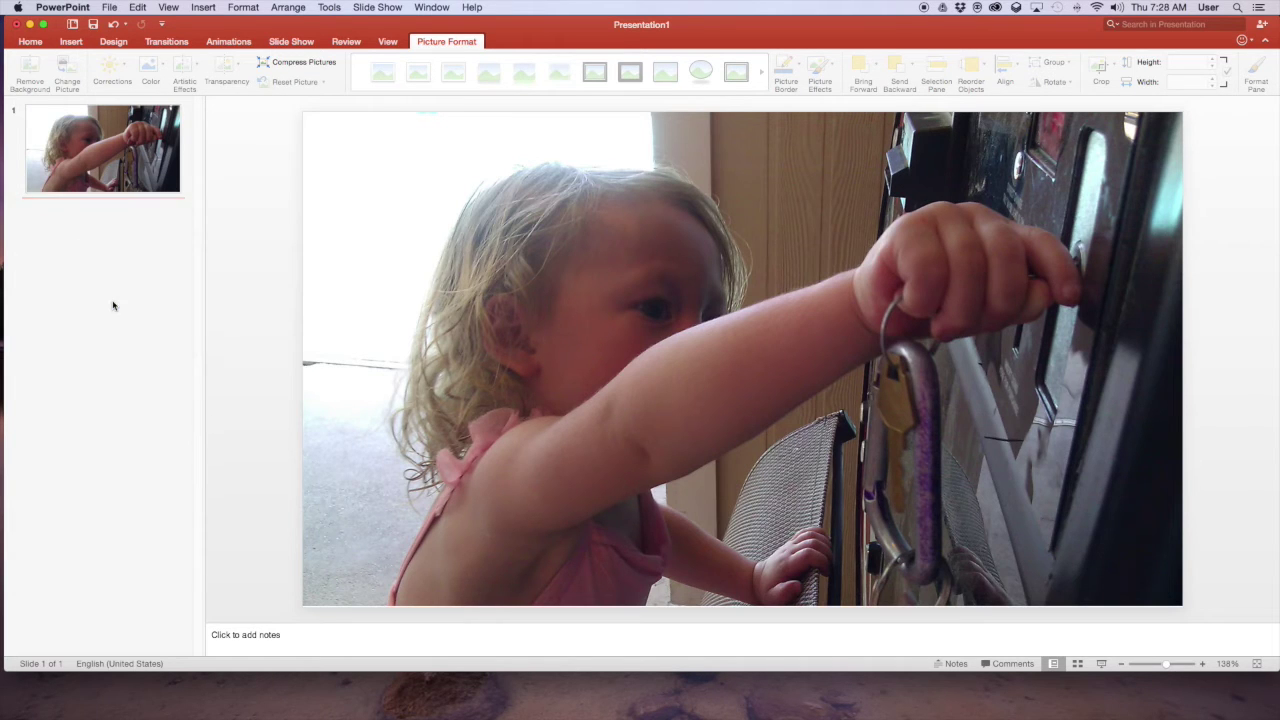
pyautogui.press('Return')
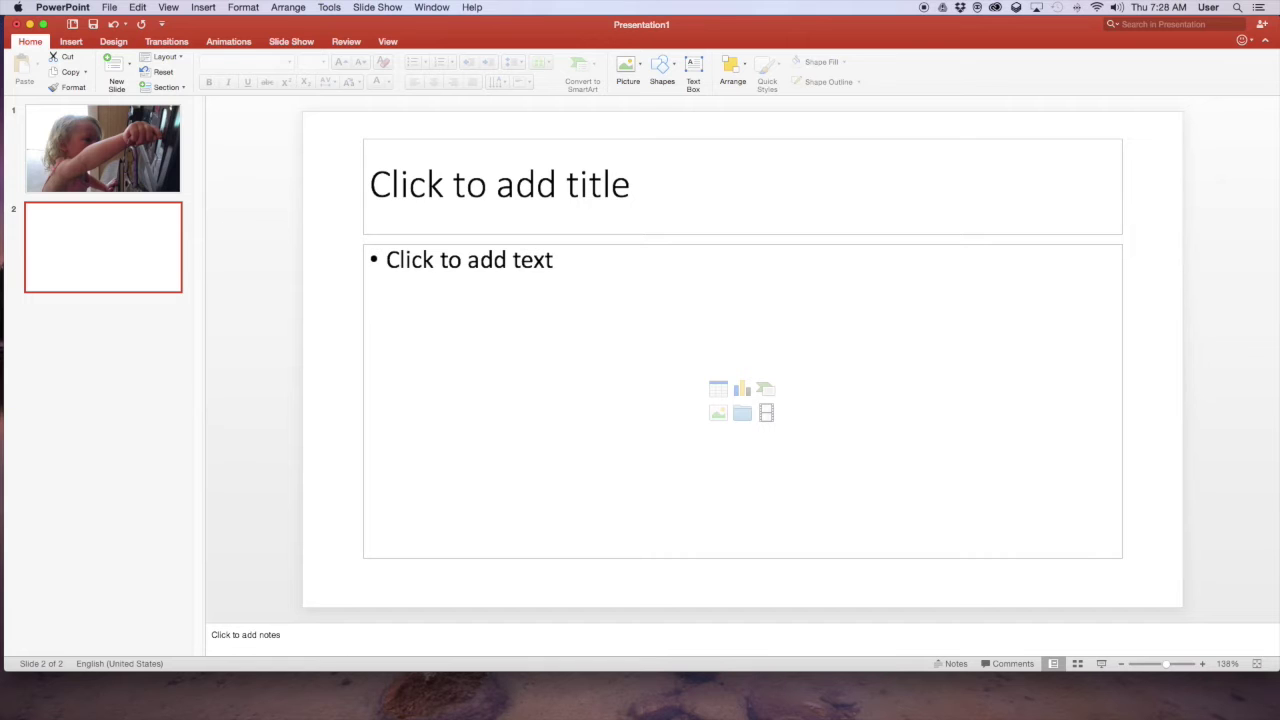
# Place IMAG0033.jpg from the Finder's Pictures folder on slide 2 and fit it to the full slide, about 13.33" wide
pyautogui.press('super+Tab')
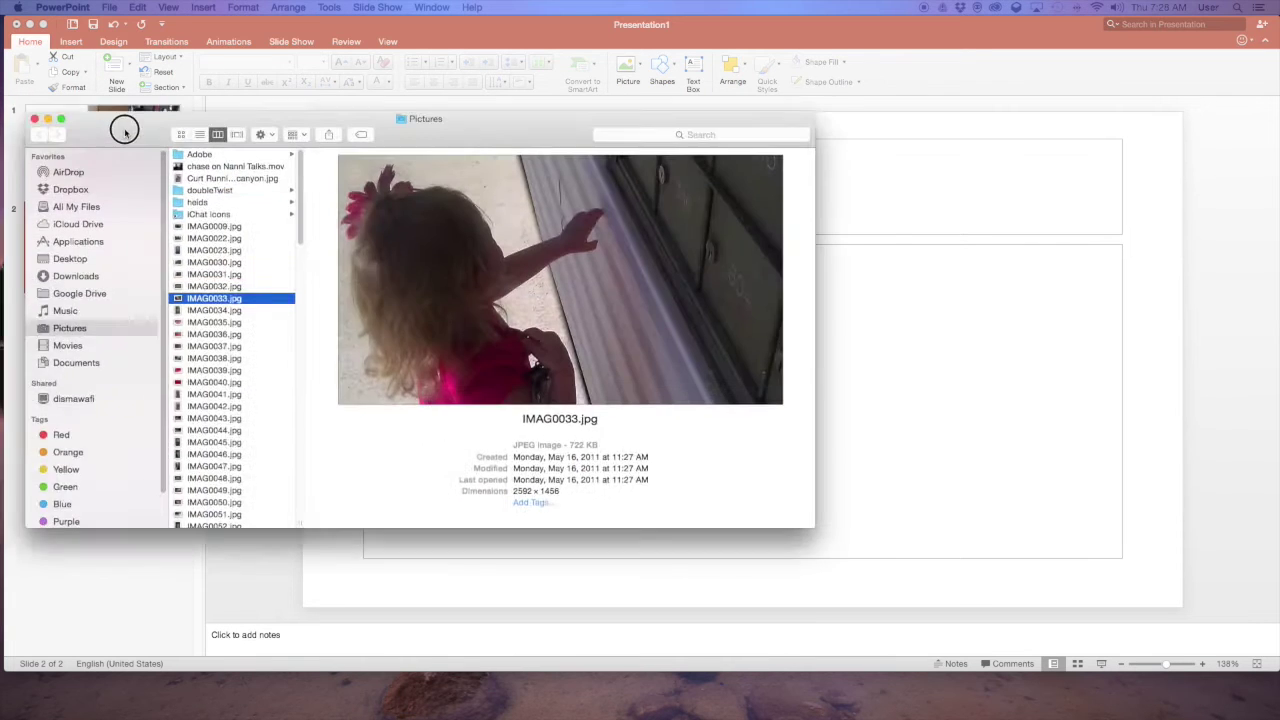
pyautogui.moveTo(120, 123); pyautogui.dragTo(107, 31)
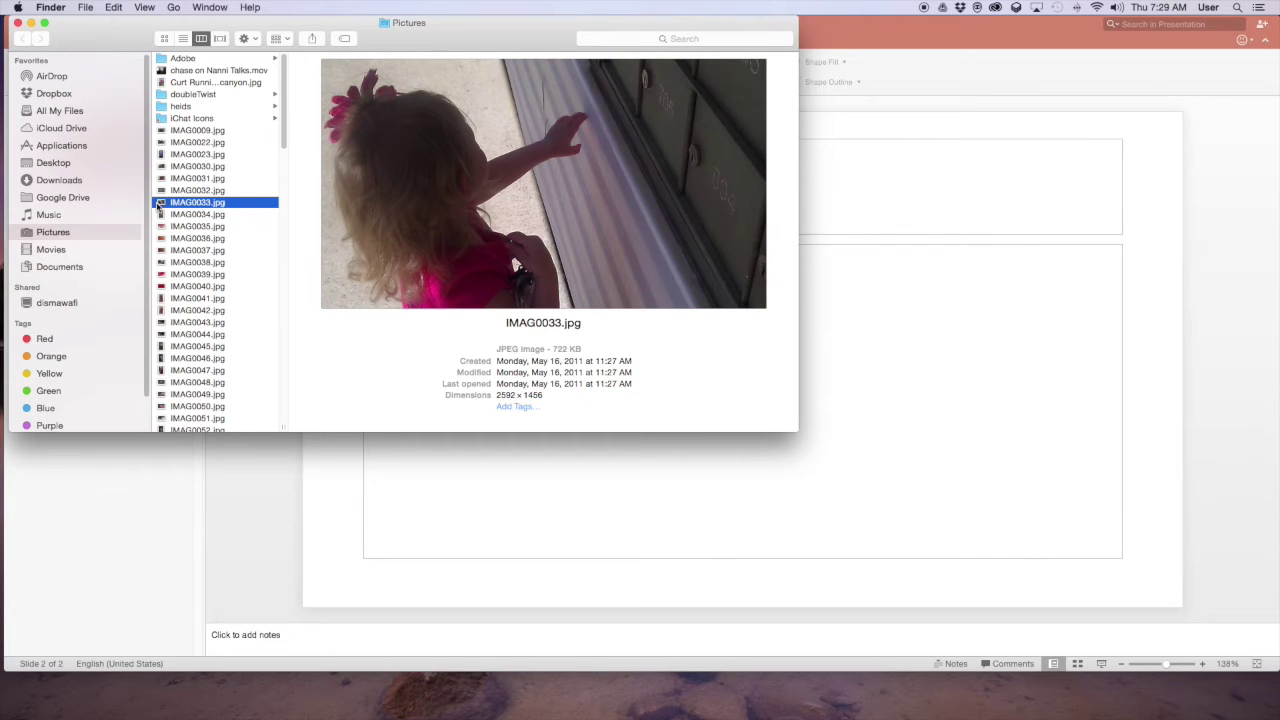
pyautogui.moveTo(160, 204); pyautogui.dragTo(937, 387)
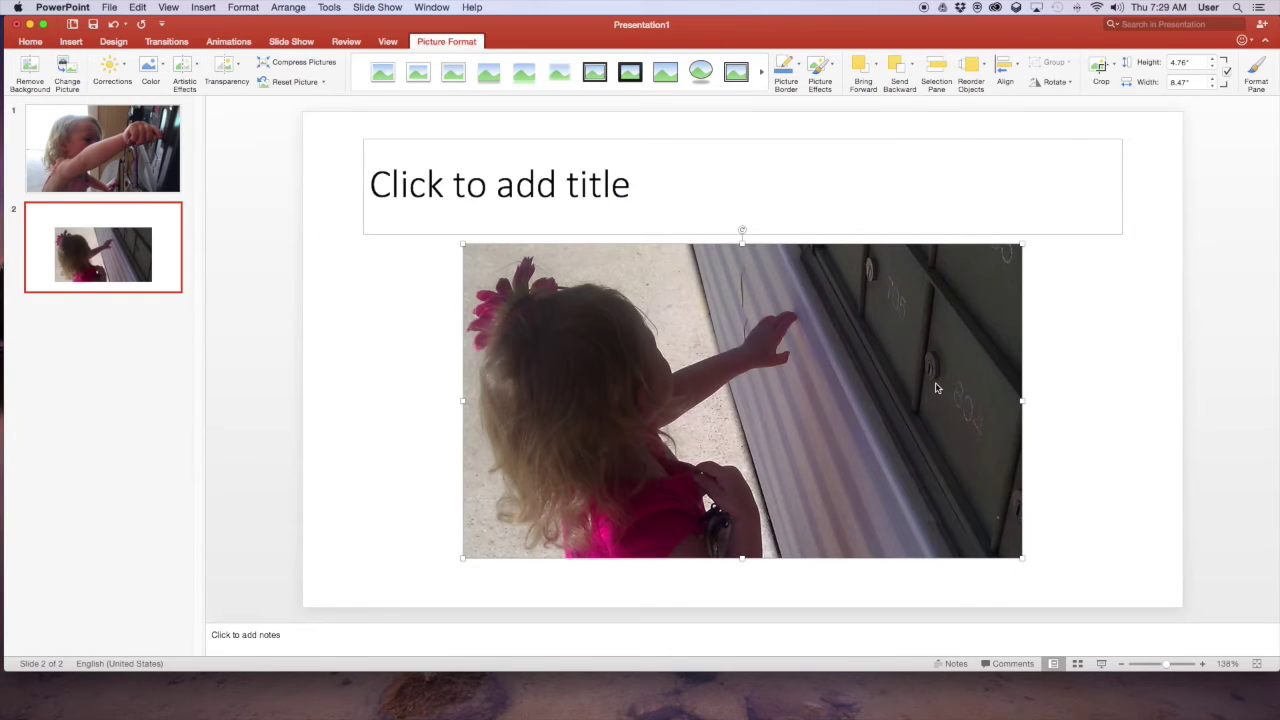
pyautogui.moveTo(533, 284); pyautogui.dragTo(376, 161)
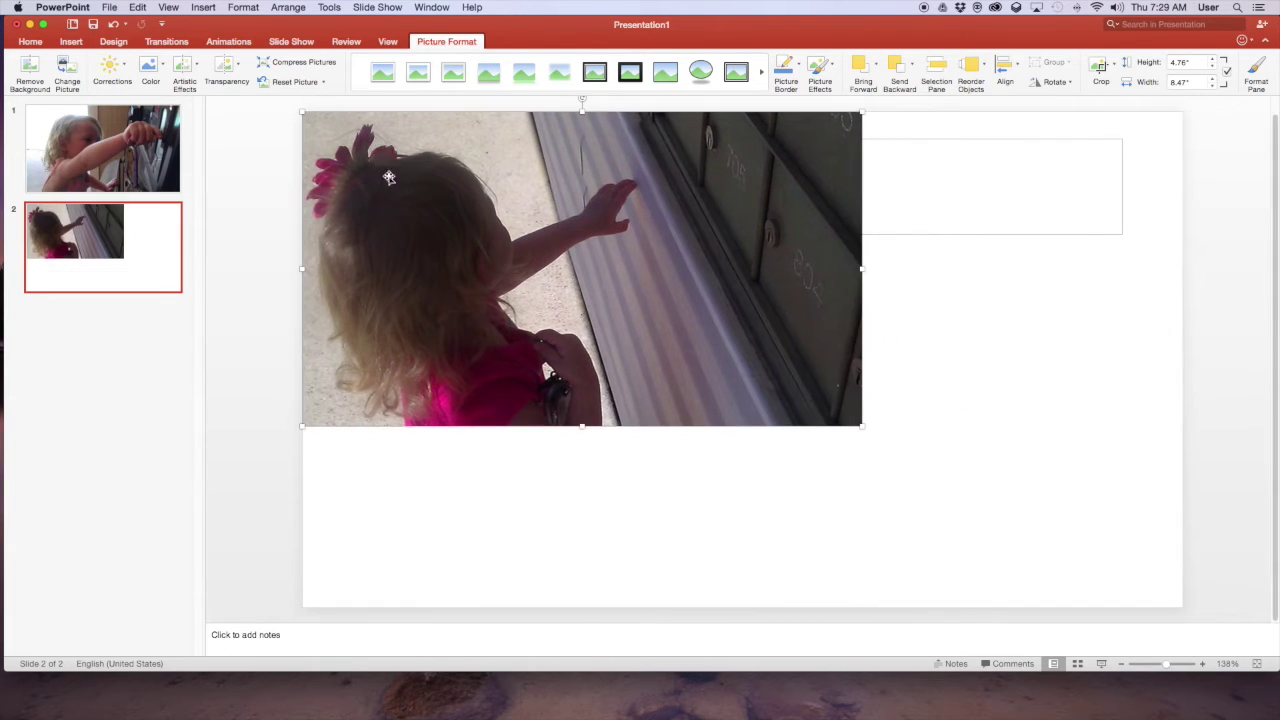
pyautogui.moveTo(860, 425); pyautogui.dragTo(1184, 592)
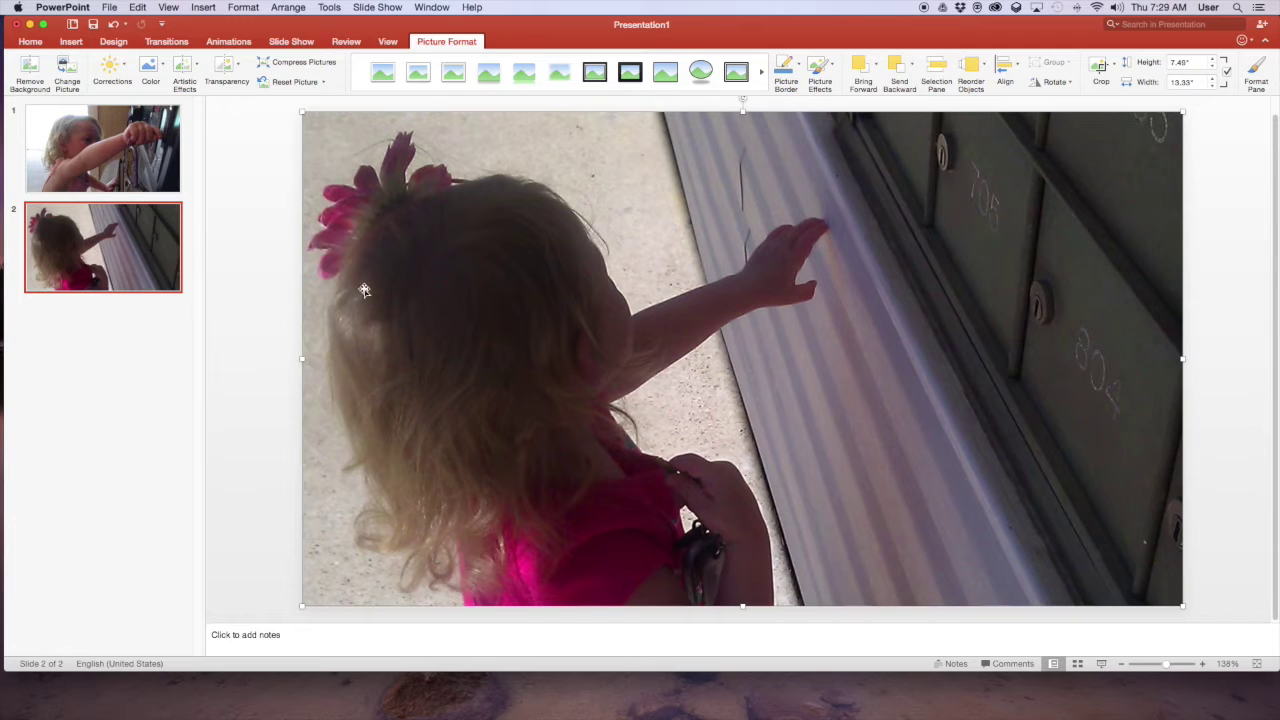
# Add a third slide and insert the picture IMAG0043.jpg from the Pictures folder on it
pyautogui.rightClick(83, 326)
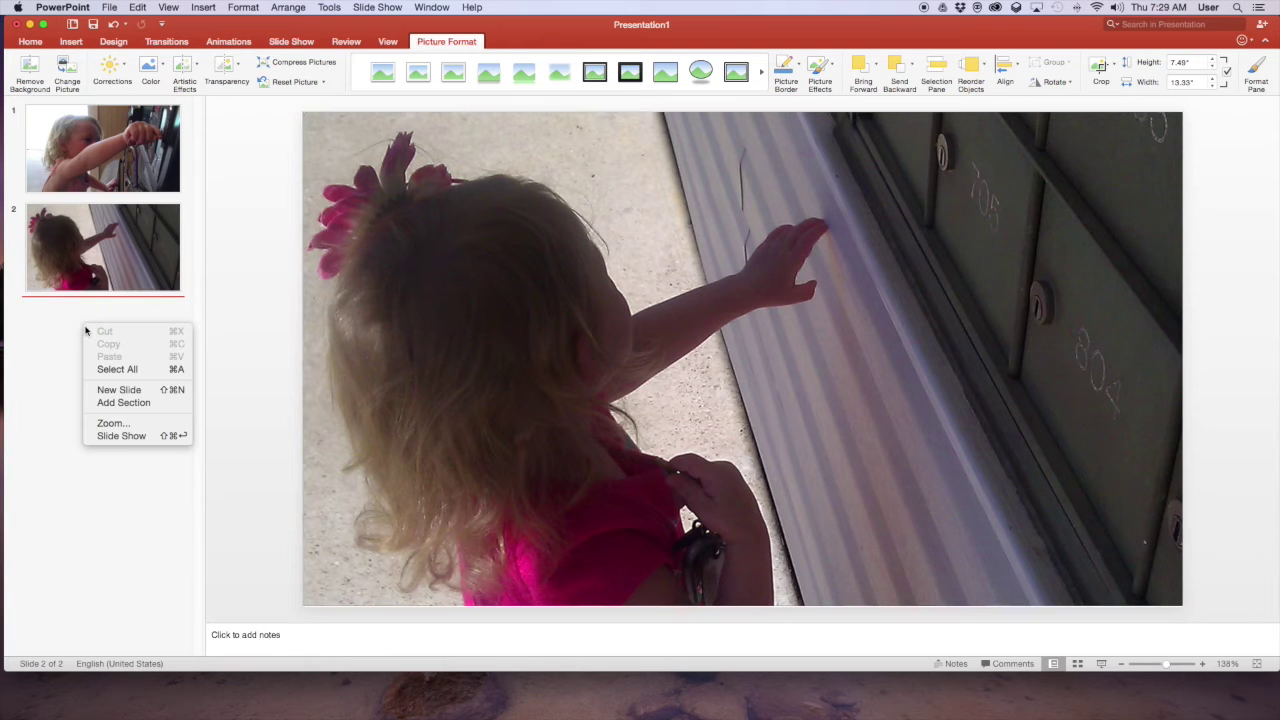
pyautogui.click(118, 390)
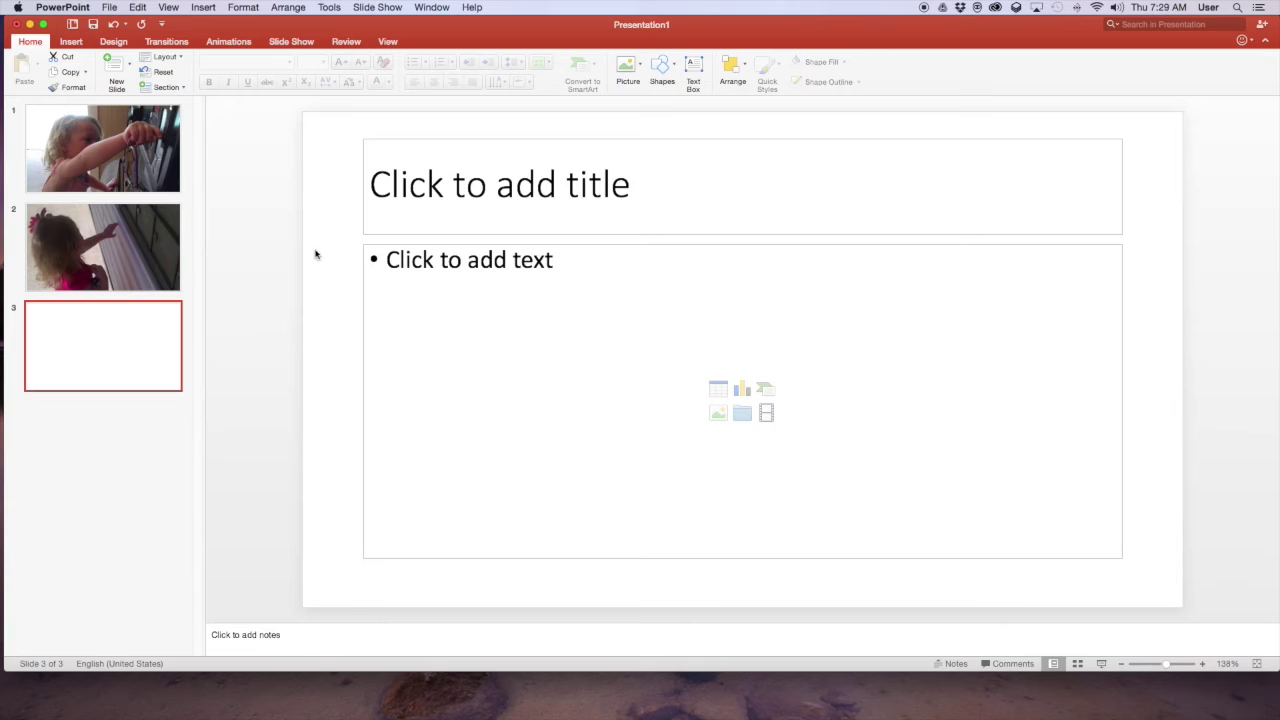
pyautogui.click(639, 67)
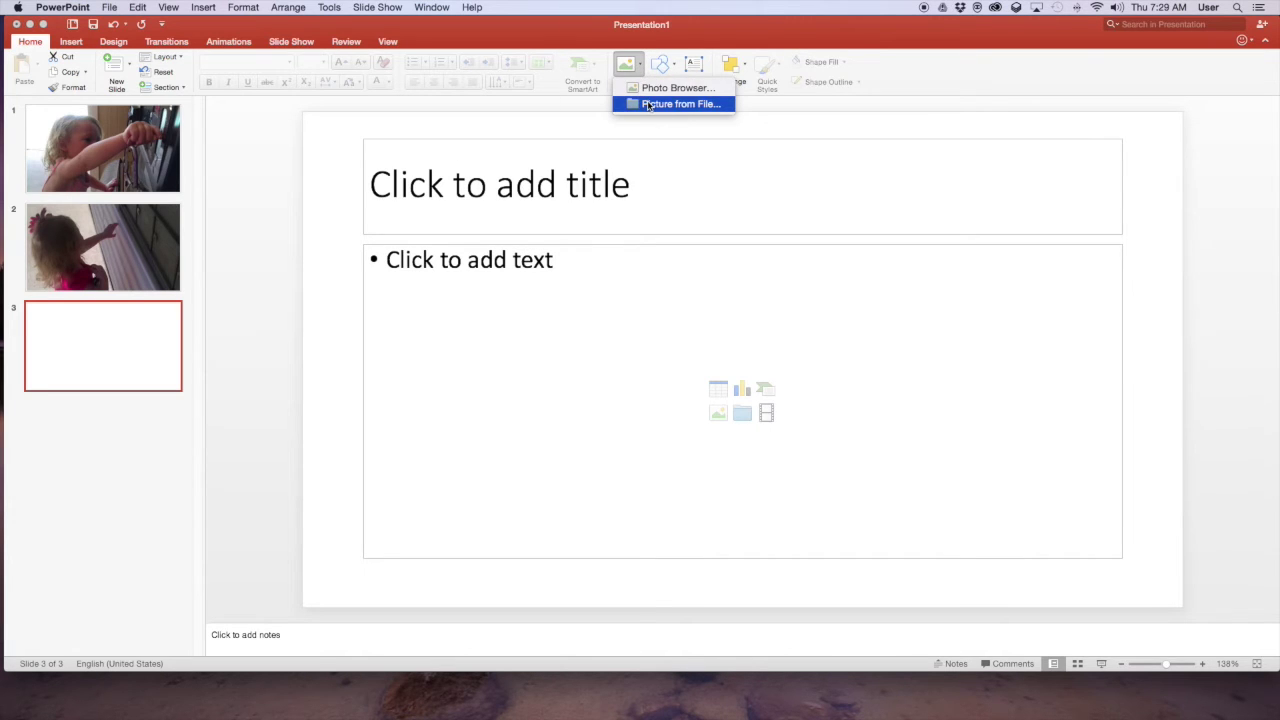
pyautogui.click(648, 106)
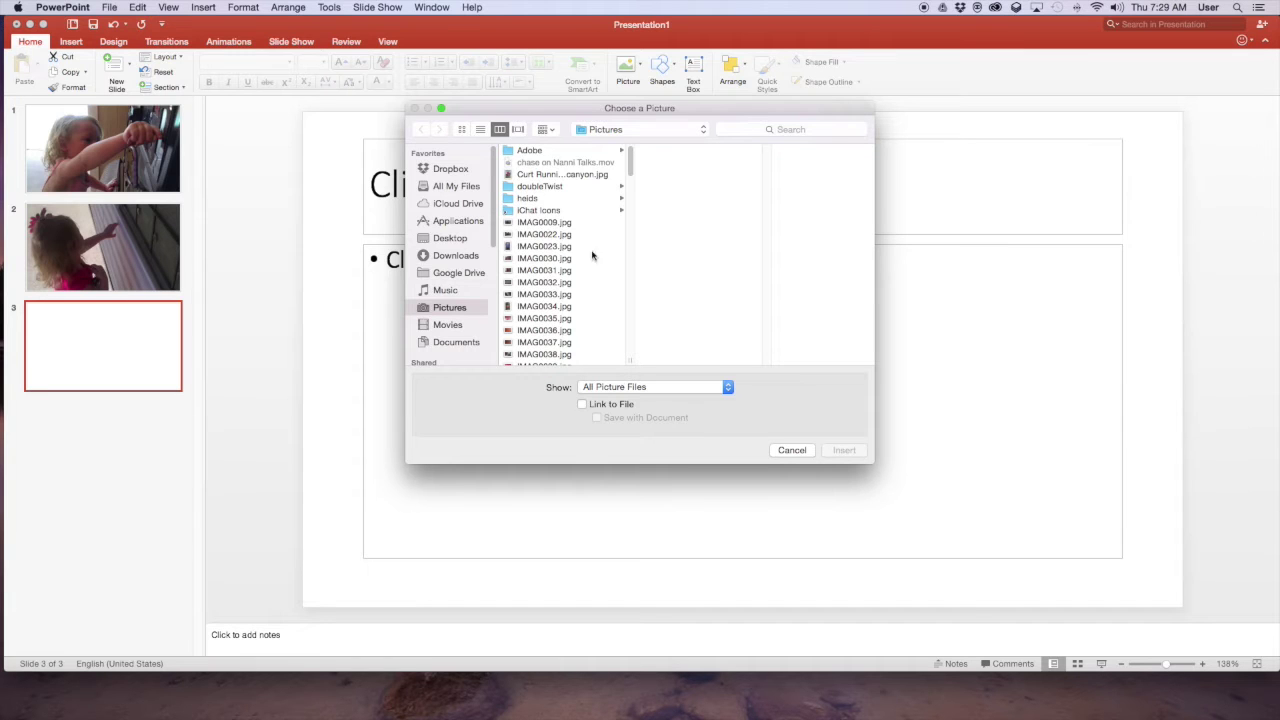
pyautogui.click(555, 330)
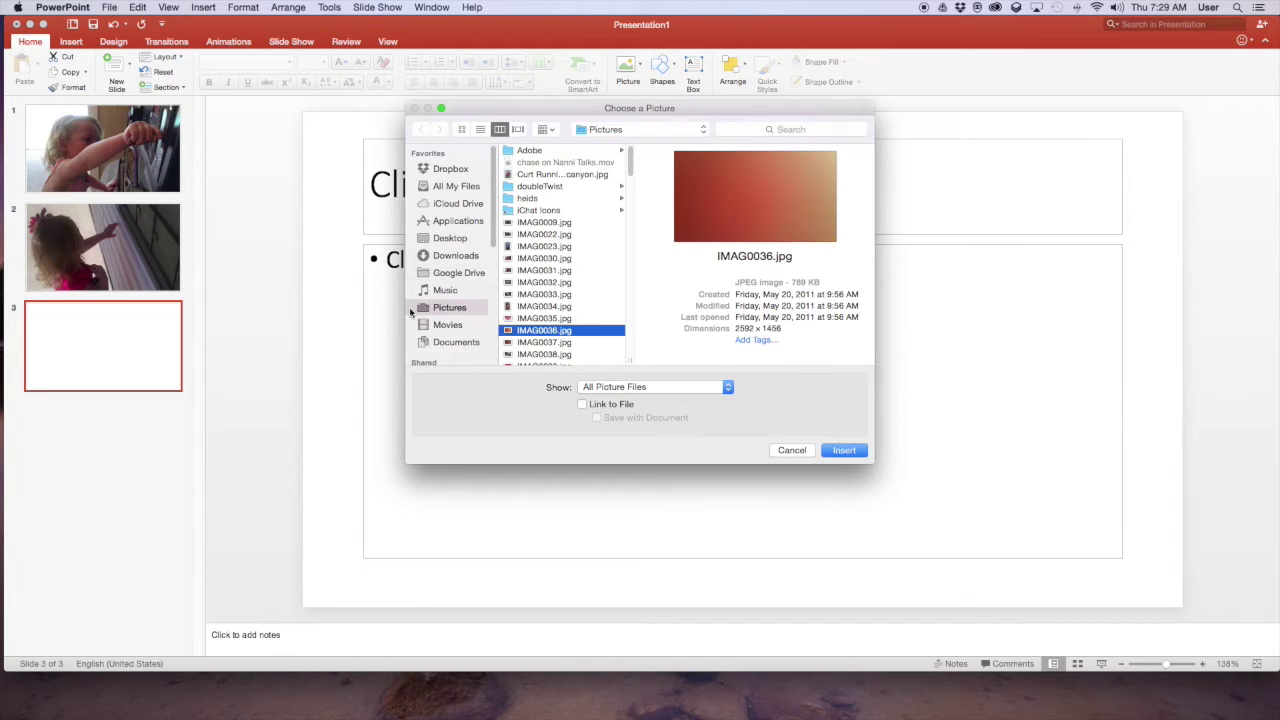
pyautogui.click(548, 342)
pyautogui.scroll(-4, 556, 345)
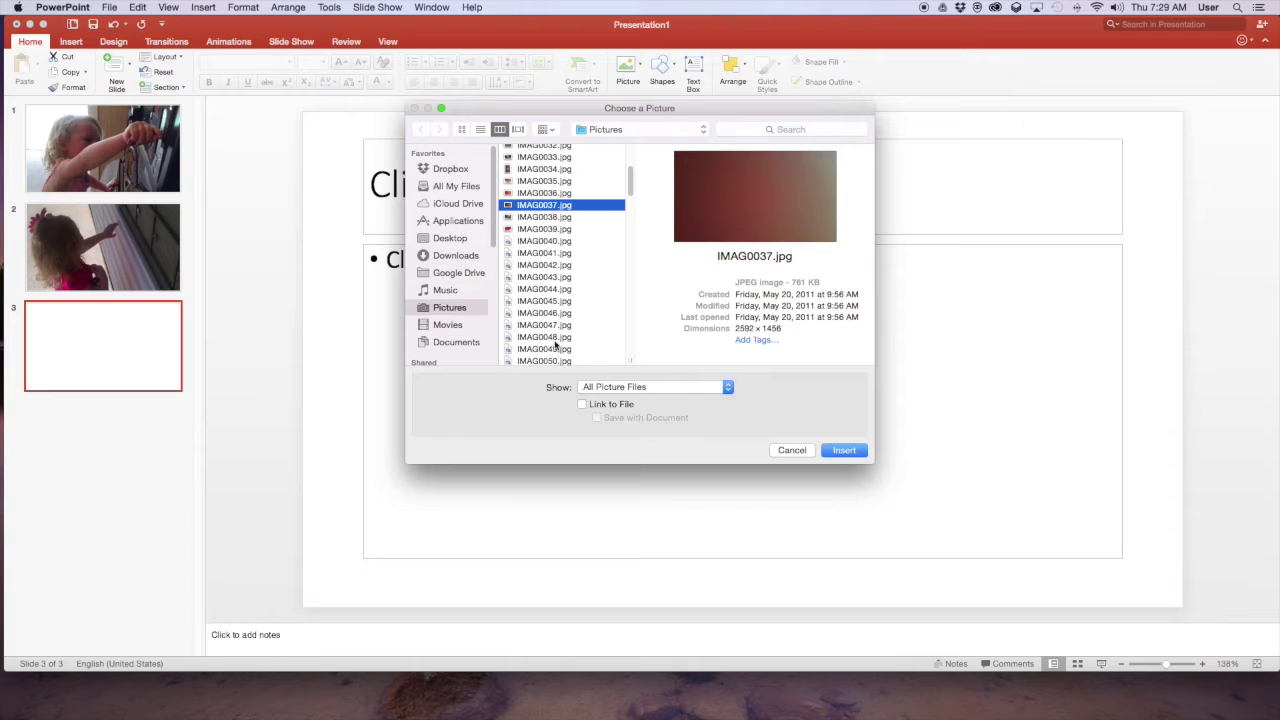
pyautogui.click(536, 277)
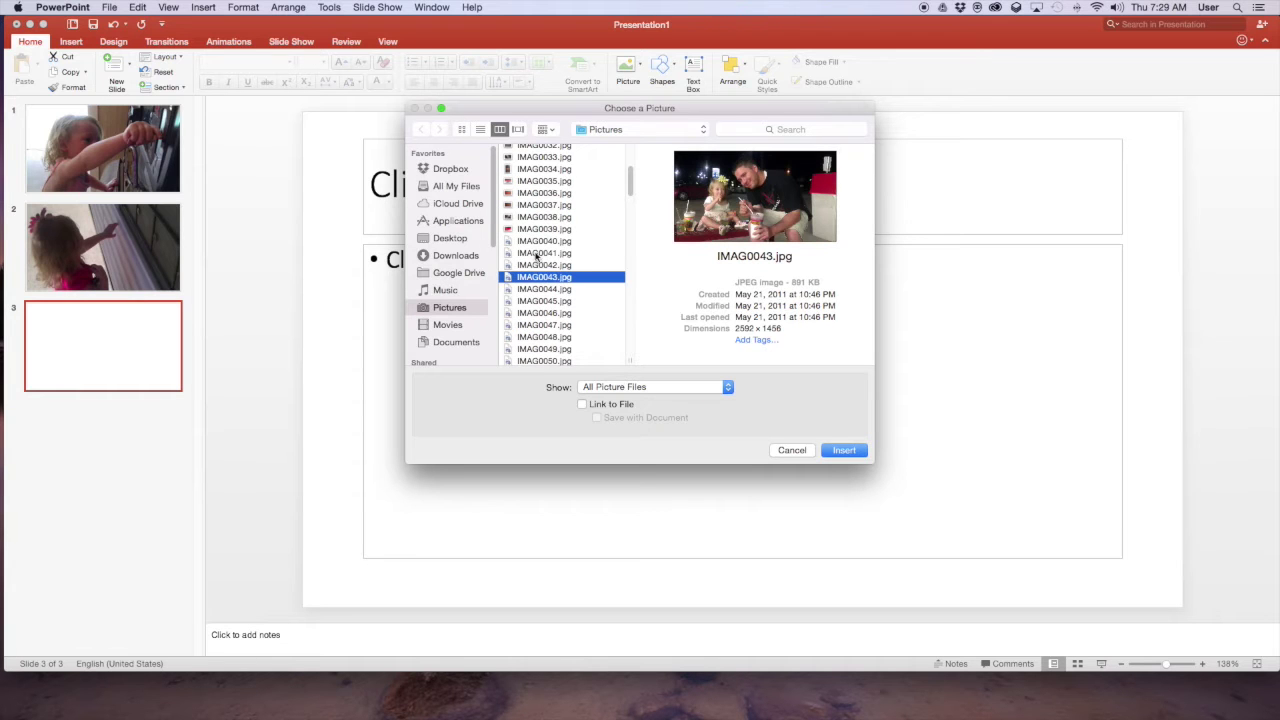
pyautogui.click(845, 450)
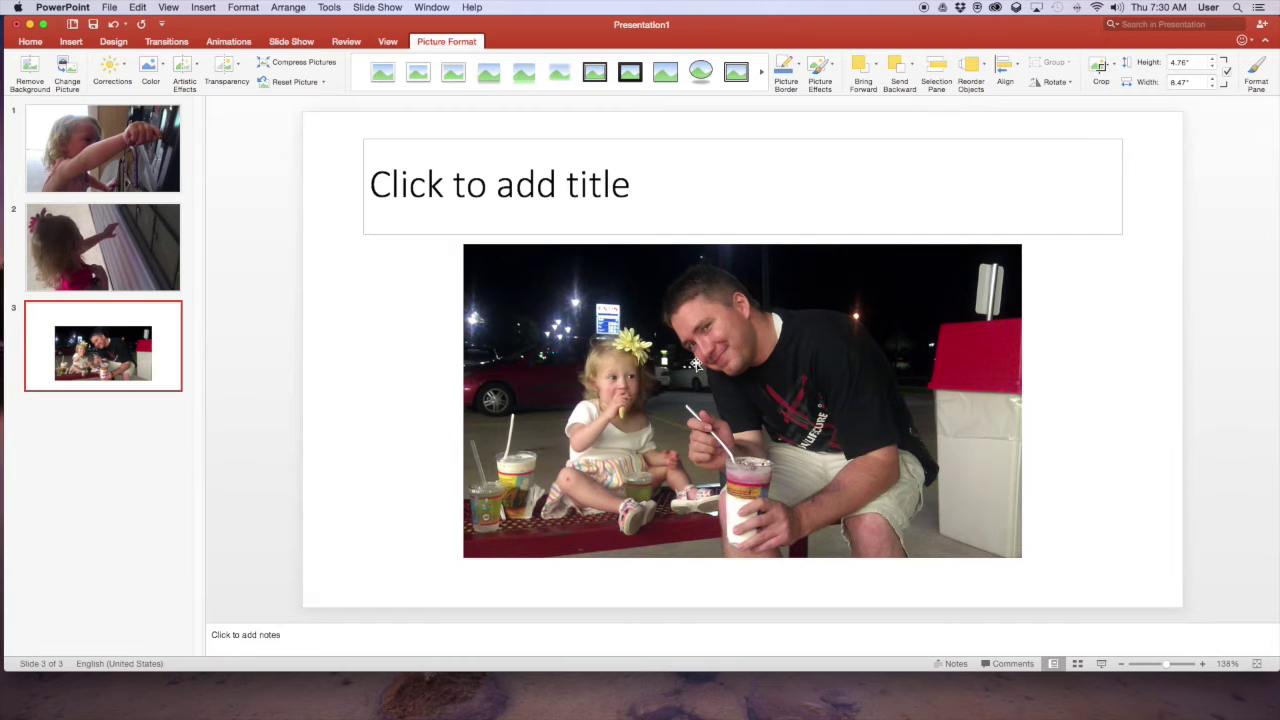
# Align the picture with slide 3's upper-left corner and enlarge it to fill the slide, about 13.33" wide
pyautogui.moveTo(692, 360); pyautogui.dragTo(538, 232)
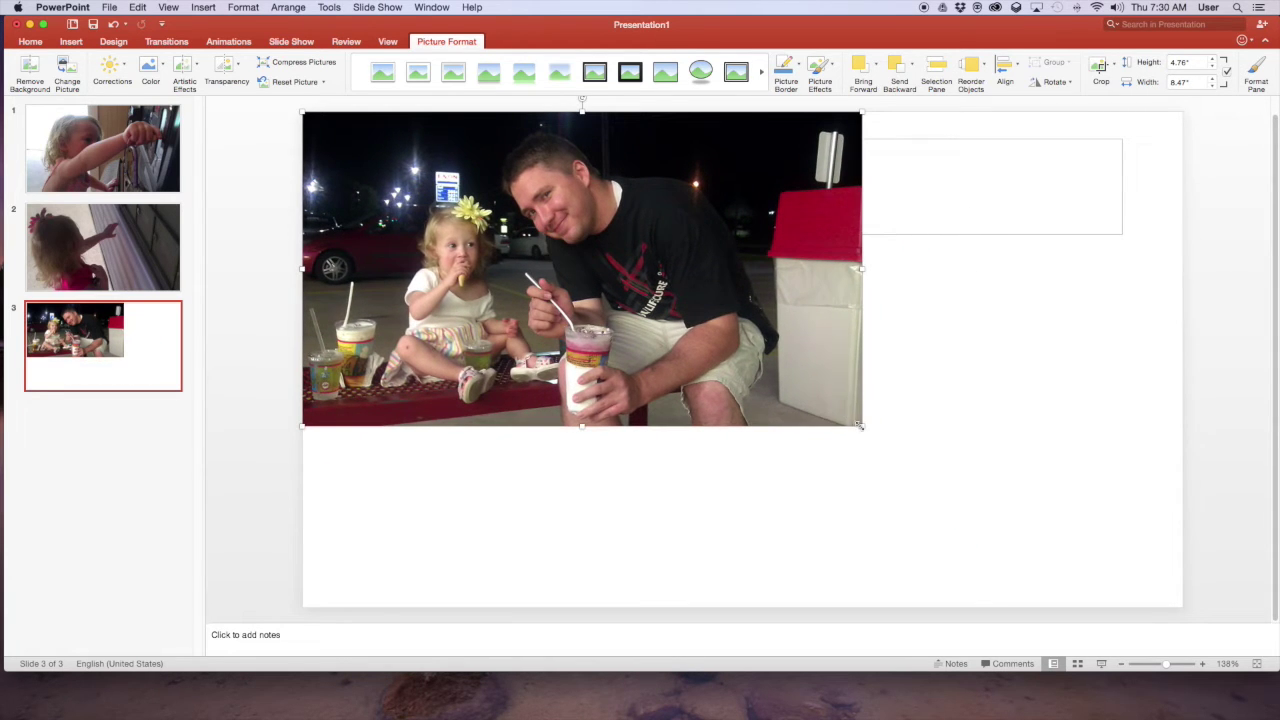
pyautogui.moveTo(859, 425); pyautogui.dragTo(1184, 598)
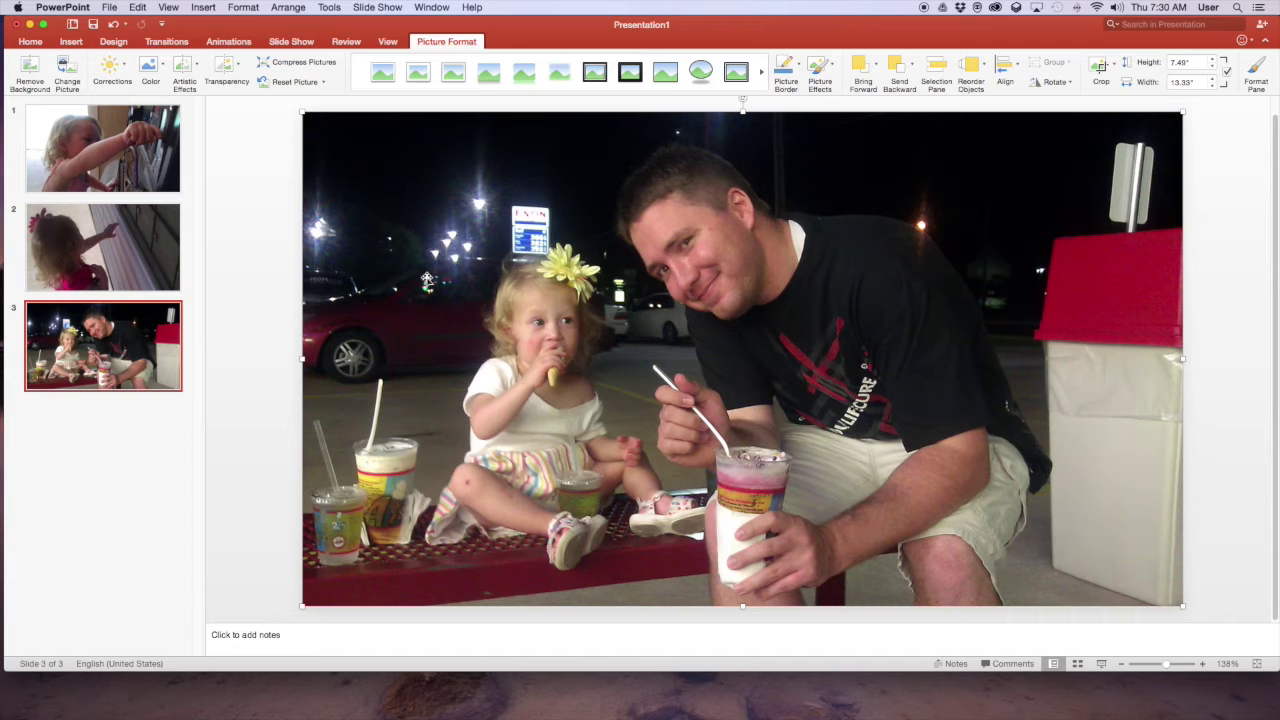
# Add a fourth slide after the picture slide 3
pyautogui.rightClick(98, 432)
pyautogui.click(77, 429)
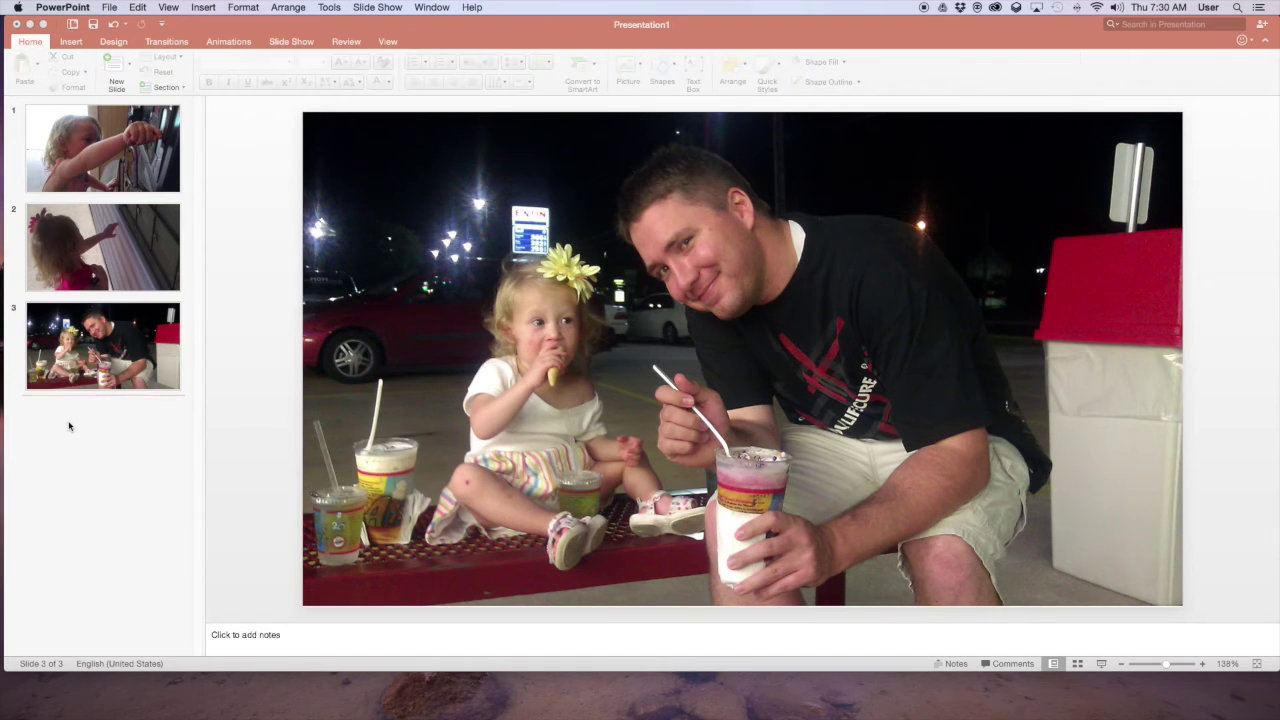
pyautogui.rightClick(76, 427)
pyautogui.click(106, 486)
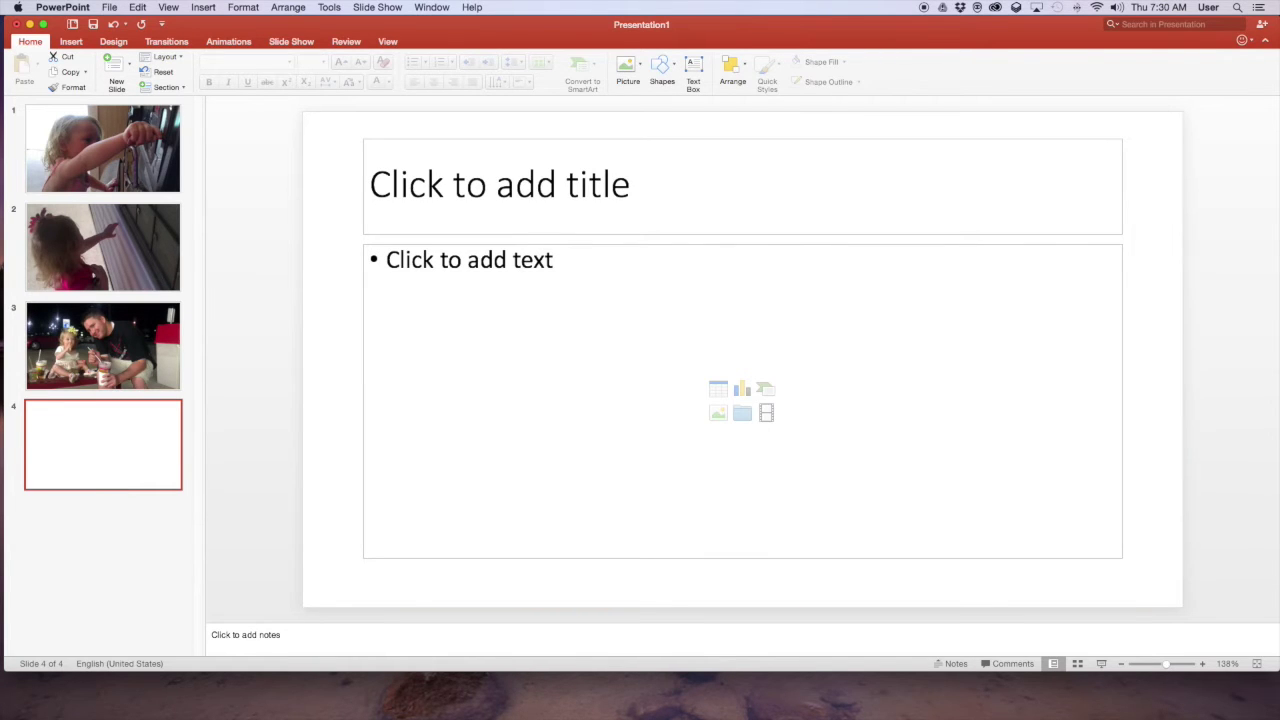
# Place IMAG0050.jpg from the Finder's Pictures folder on slide 4 and fit it to the full slide, about 13.35" wide
pyautogui.press('super+Tab')
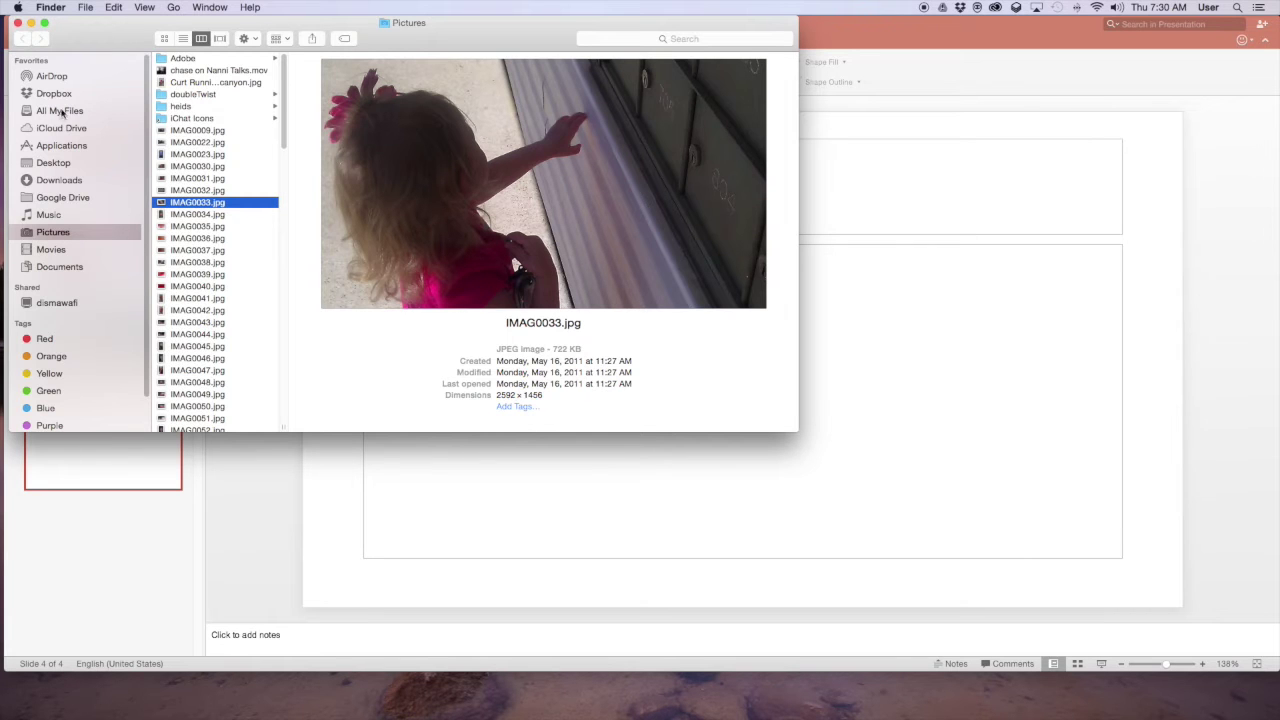
pyautogui.moveTo(88, 40); pyautogui.dragTo(84, 40)
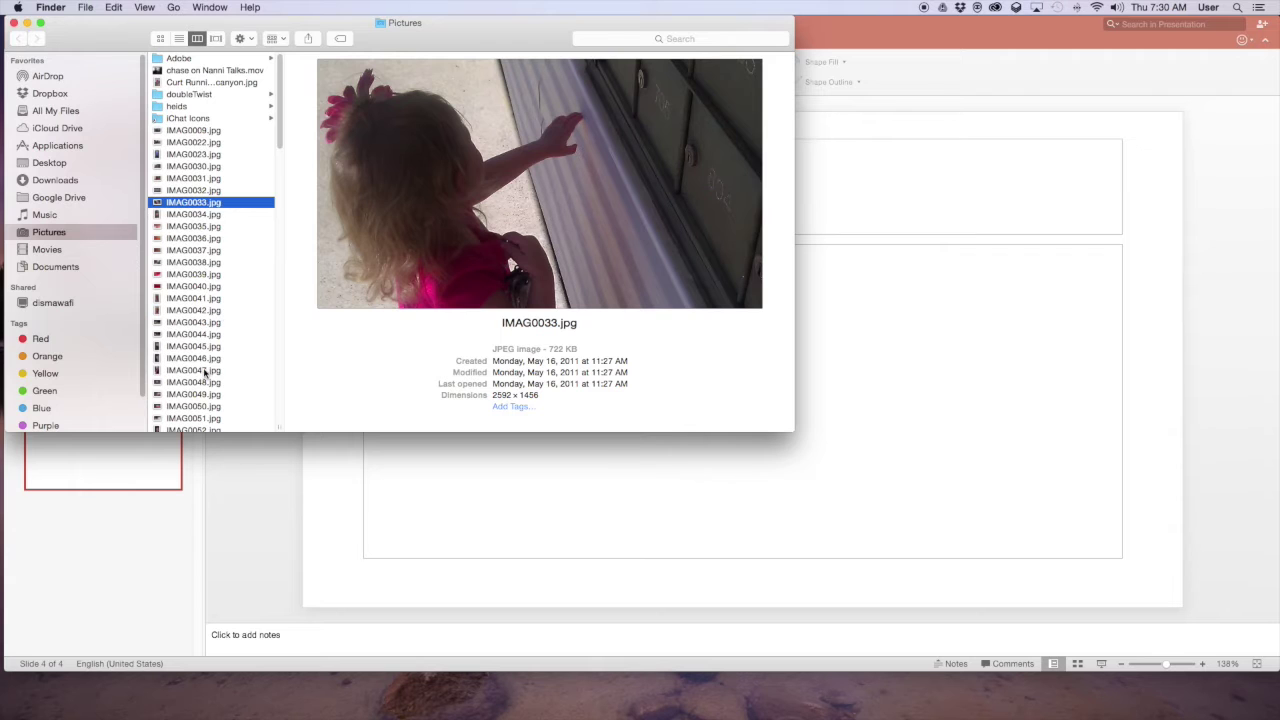
pyautogui.click(200, 311)
pyautogui.click(200, 334)
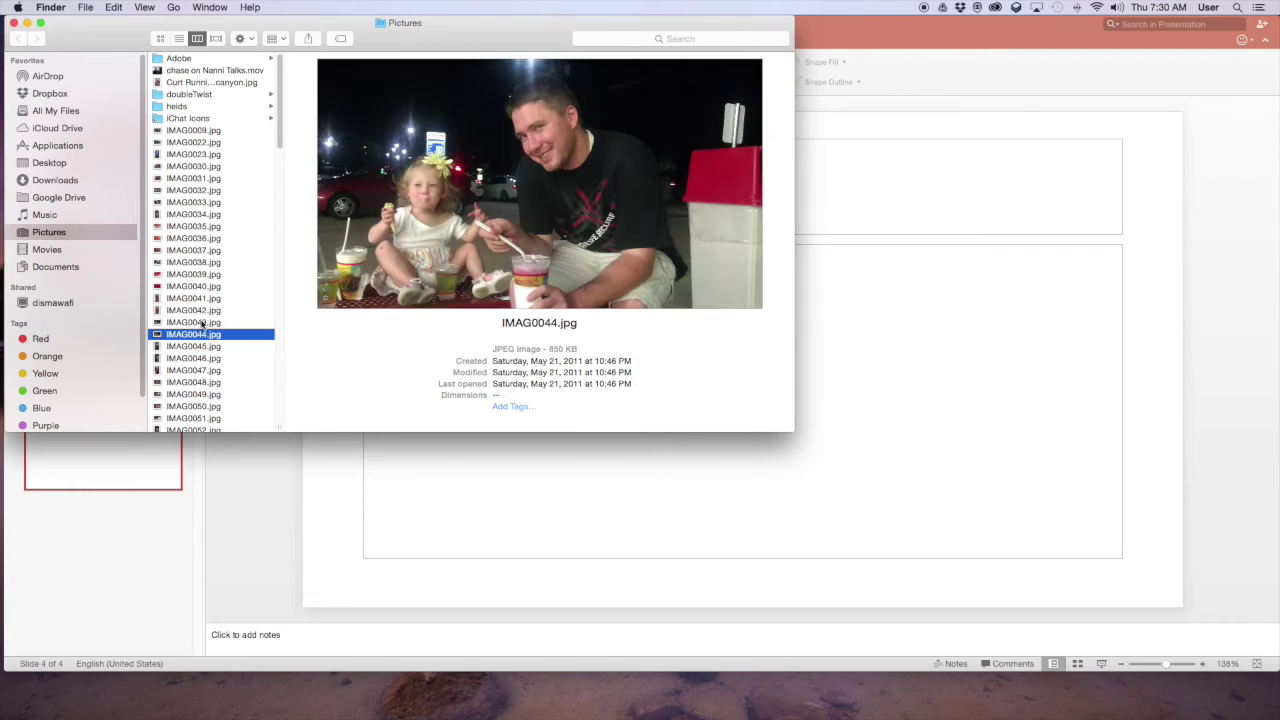
pyautogui.click(203, 310)
pyautogui.click(203, 322)
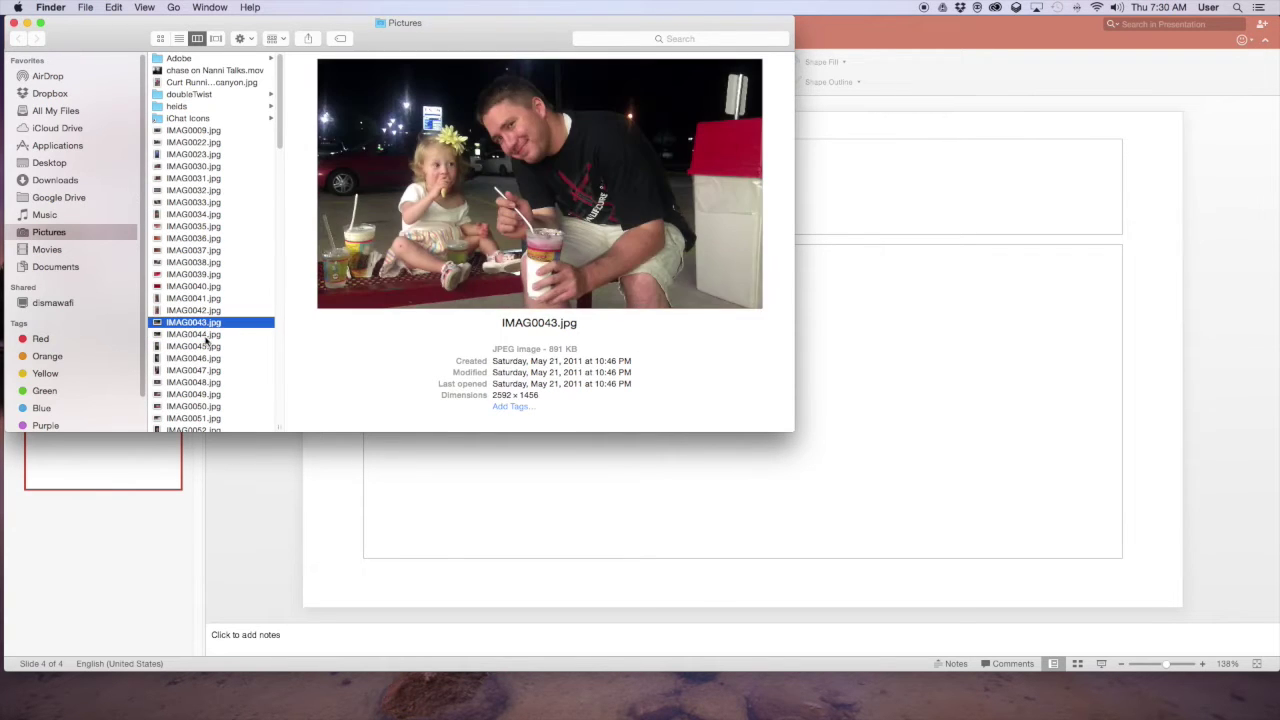
pyautogui.click(209, 358)
pyautogui.click(208, 382)
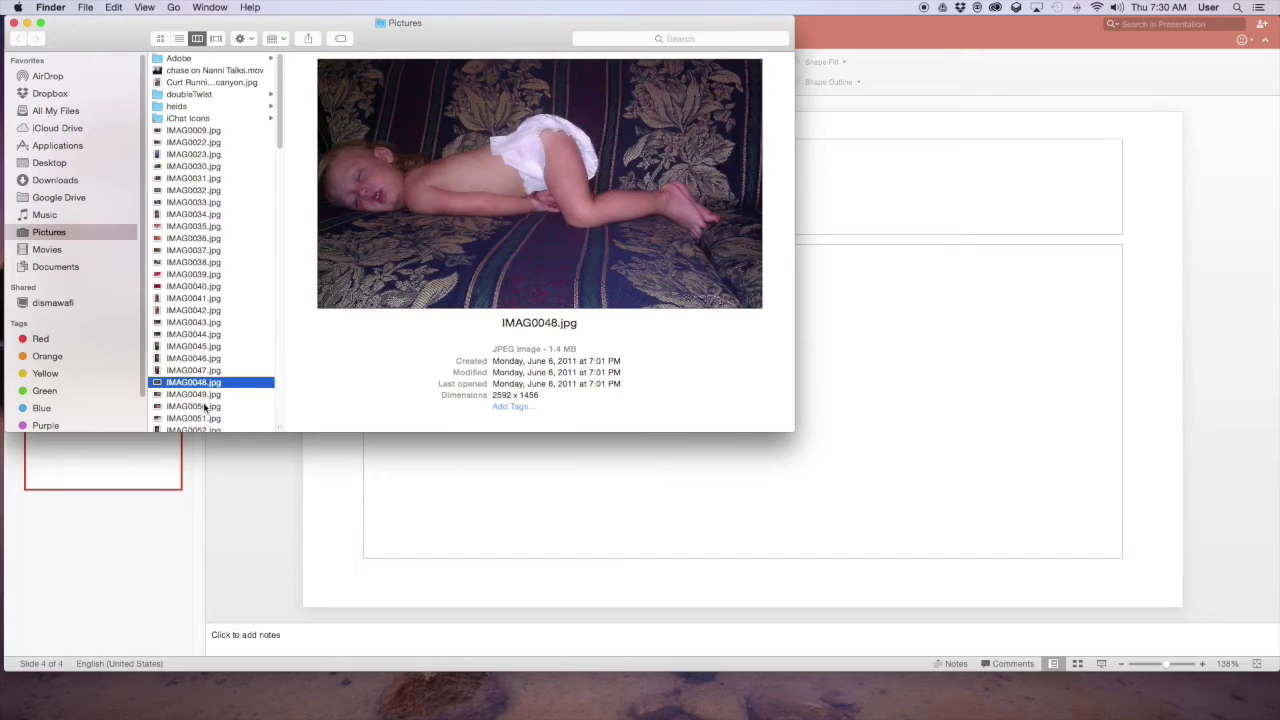
pyautogui.click(204, 406)
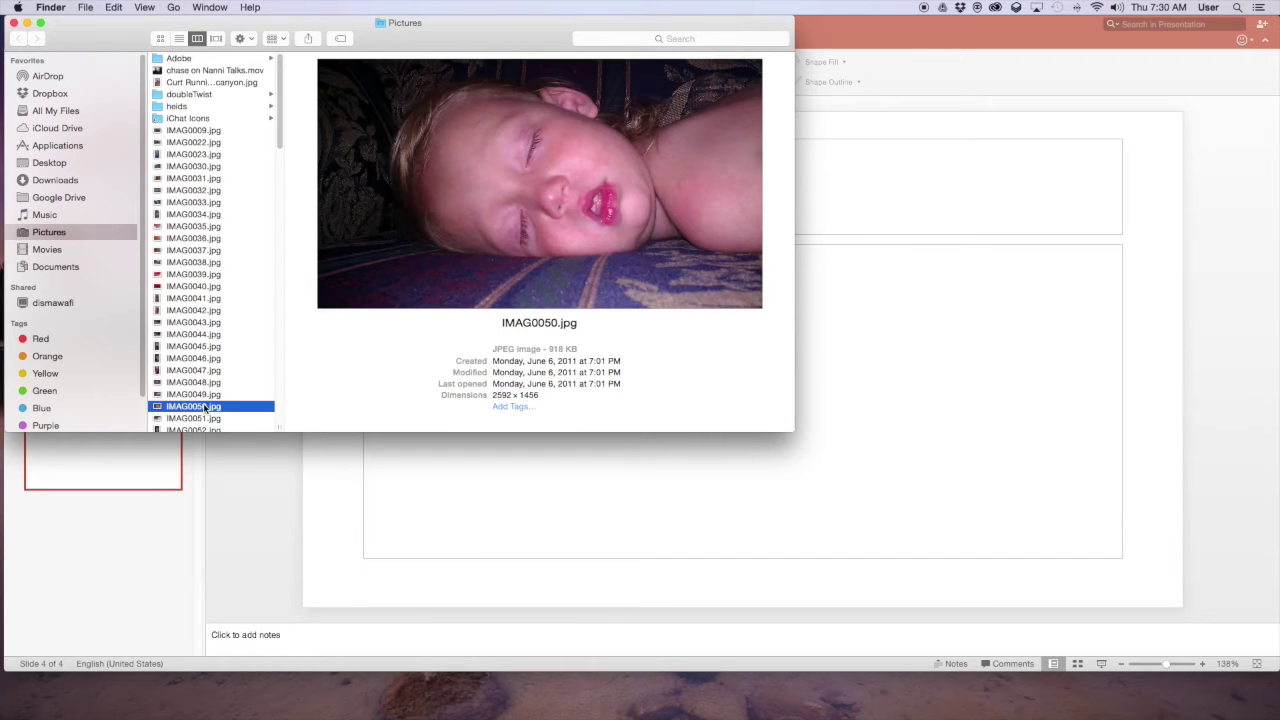
pyautogui.moveTo(171, 410); pyautogui.dragTo(977, 357)
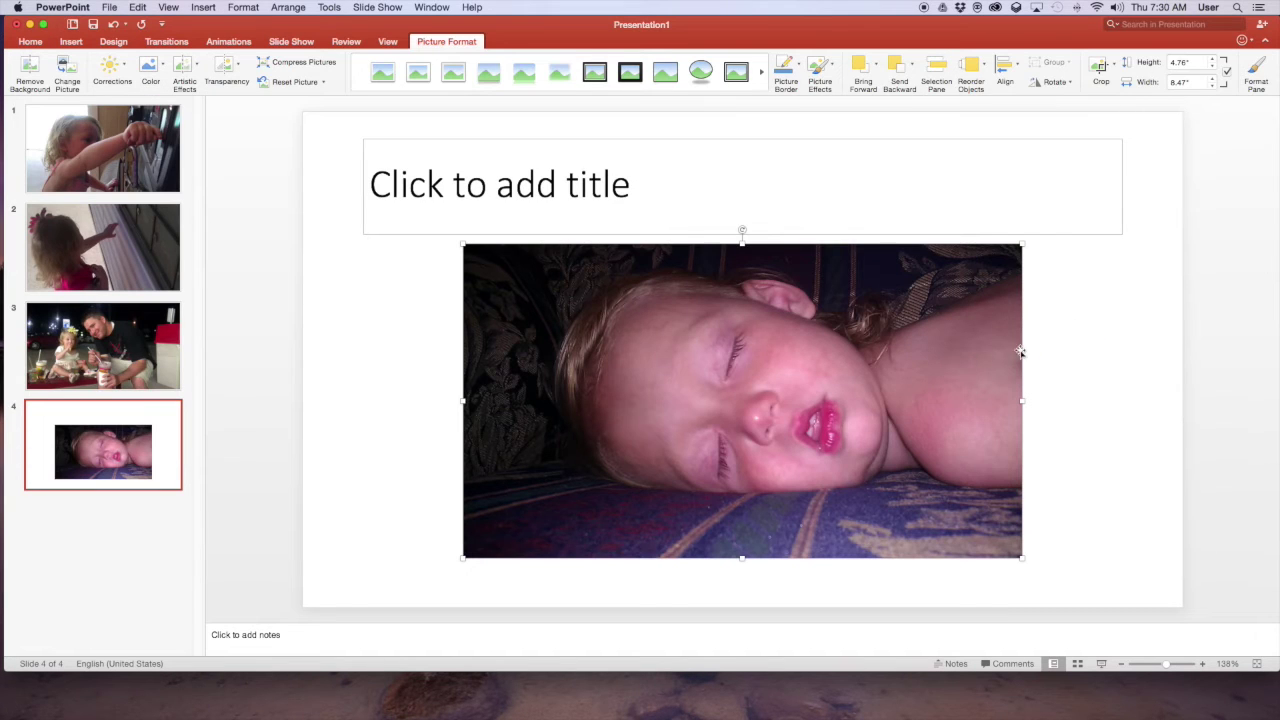
pyautogui.moveTo(628, 290); pyautogui.dragTo(468, 158)
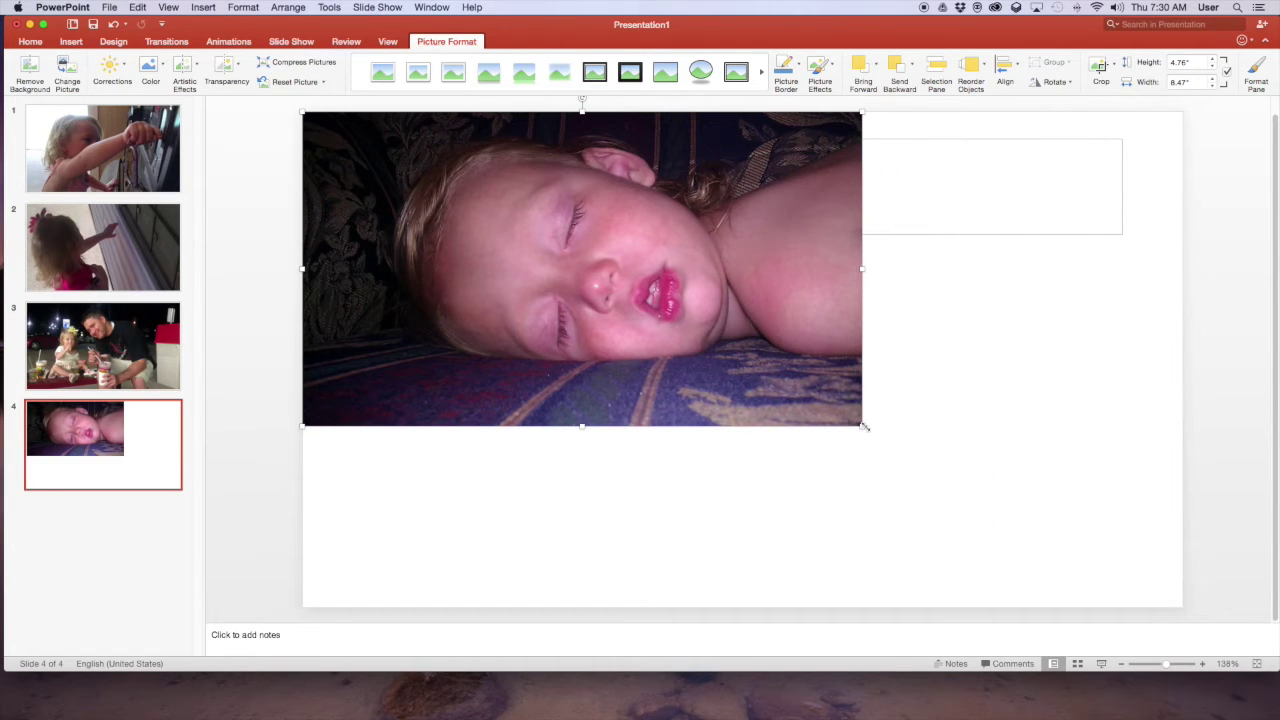
pyautogui.moveTo(864, 427); pyautogui.dragTo(1183, 606)
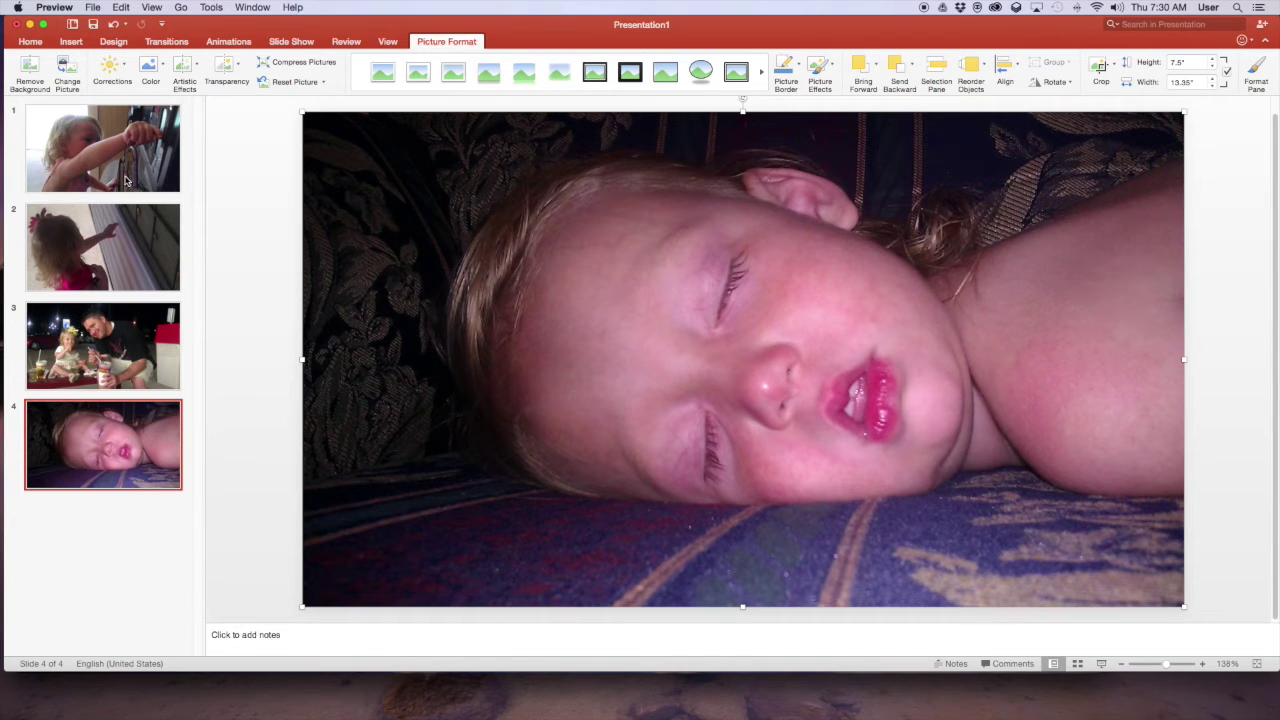
# Review the full-slide pictures on slides 1 to 4 in order
pyautogui.click(126, 180)
pyautogui.click(125, 242)
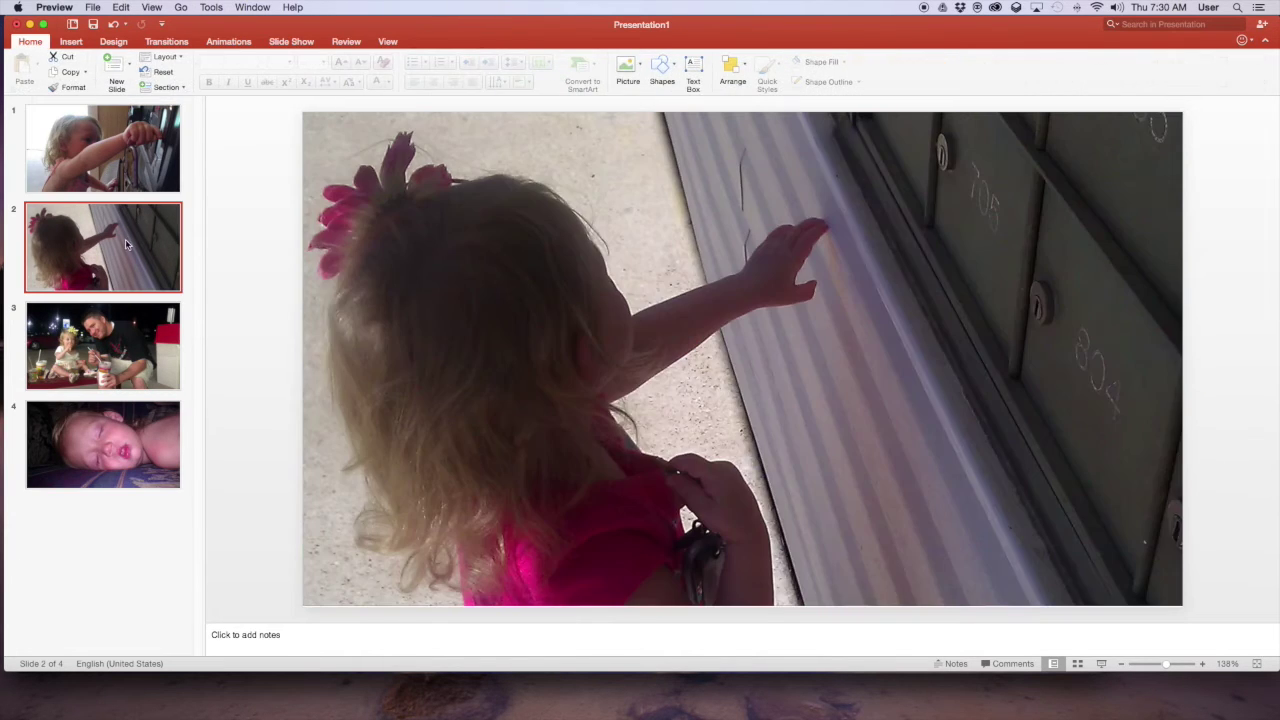
pyautogui.click(124, 342)
pyautogui.click(118, 429)
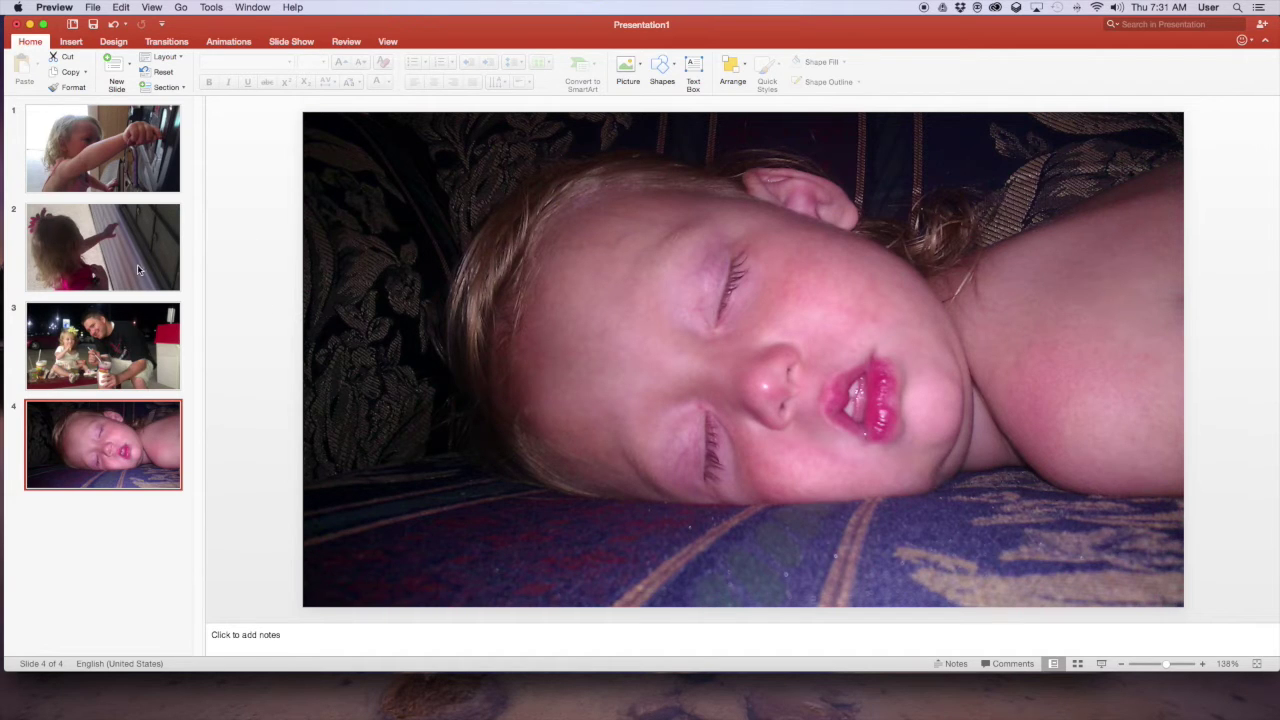
# Draw a text box about 9.52" wide and 1.31" high across the upper part of the picture on slide 3
pyautogui.click(120, 367)
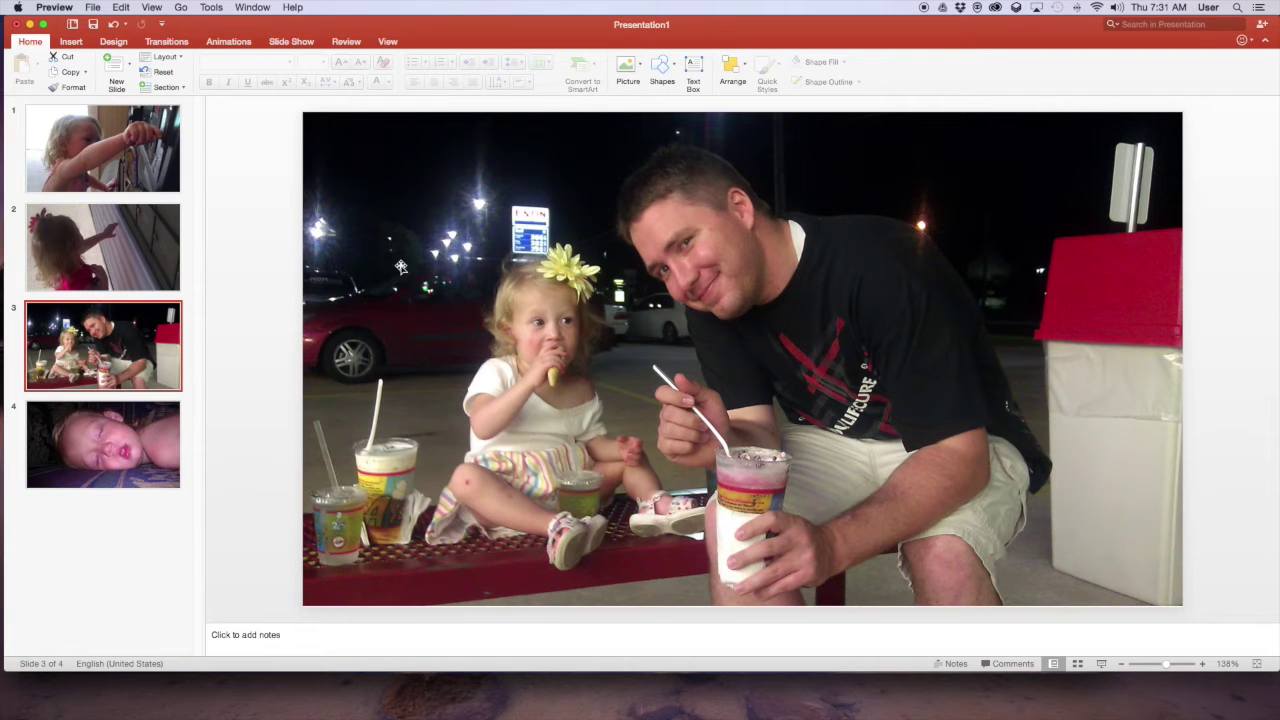
pyautogui.click(772, 215)
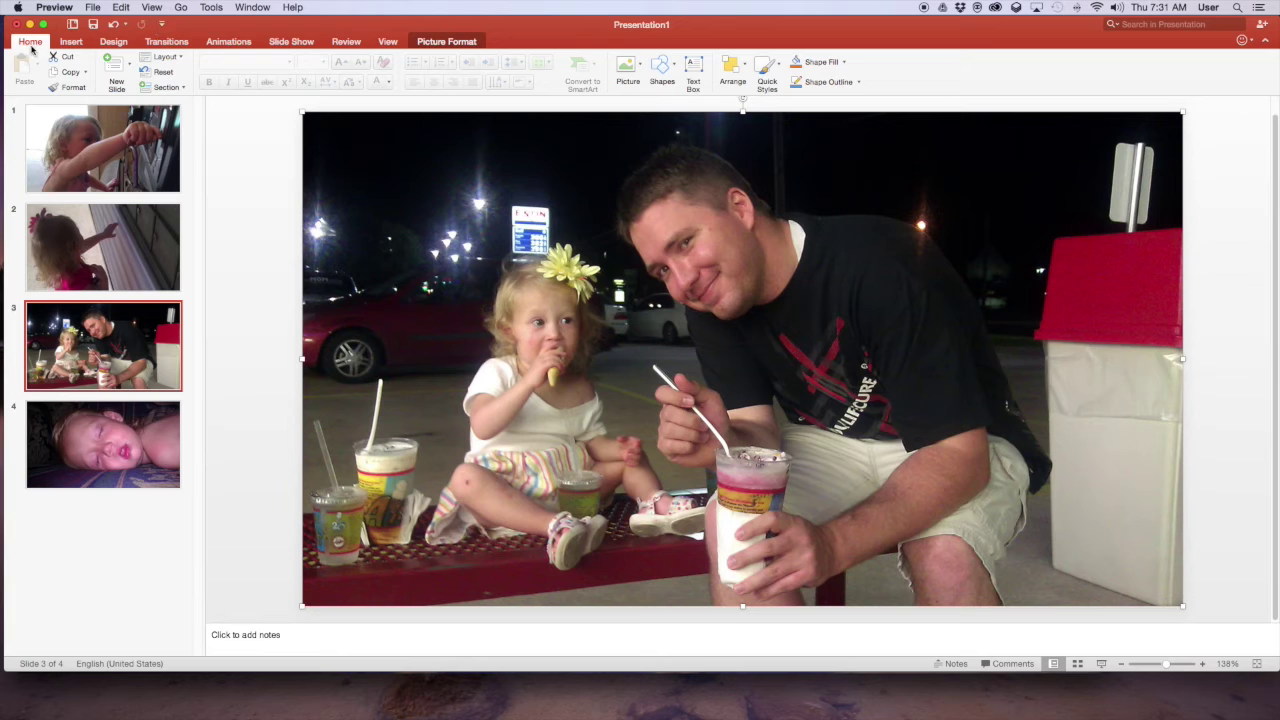
pyautogui.click(693, 70)
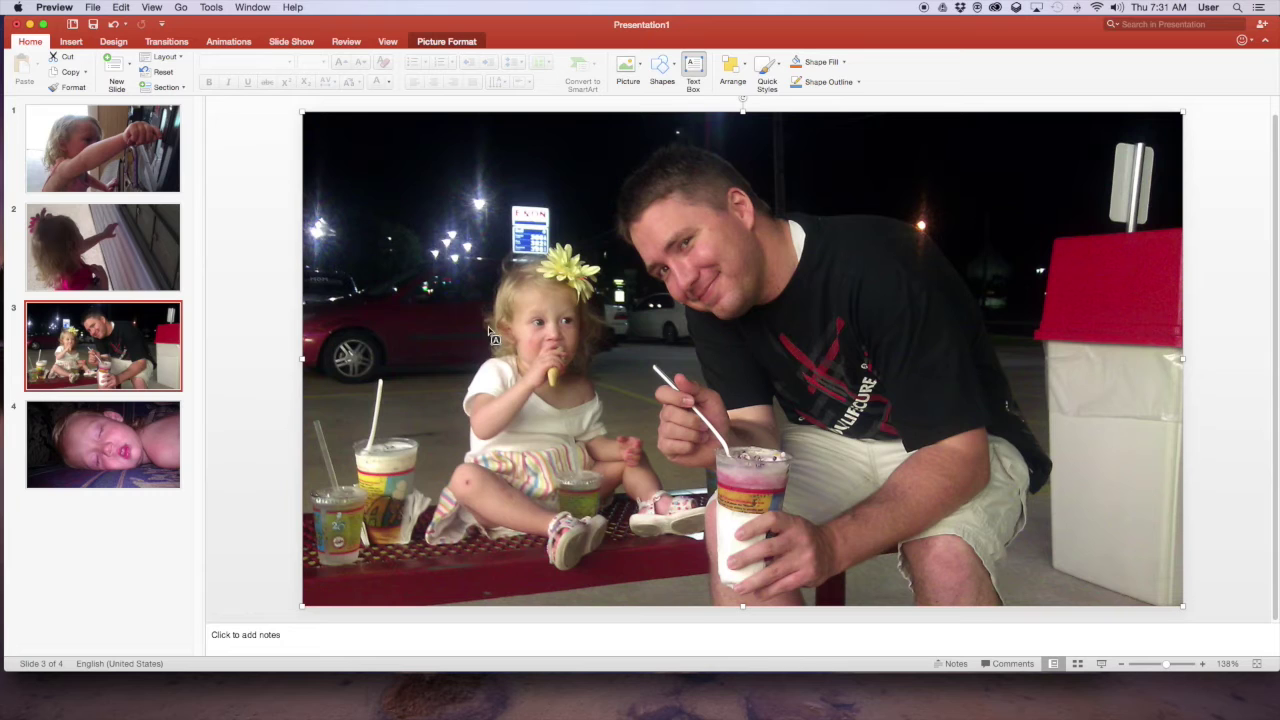
pyautogui.click(692, 72)
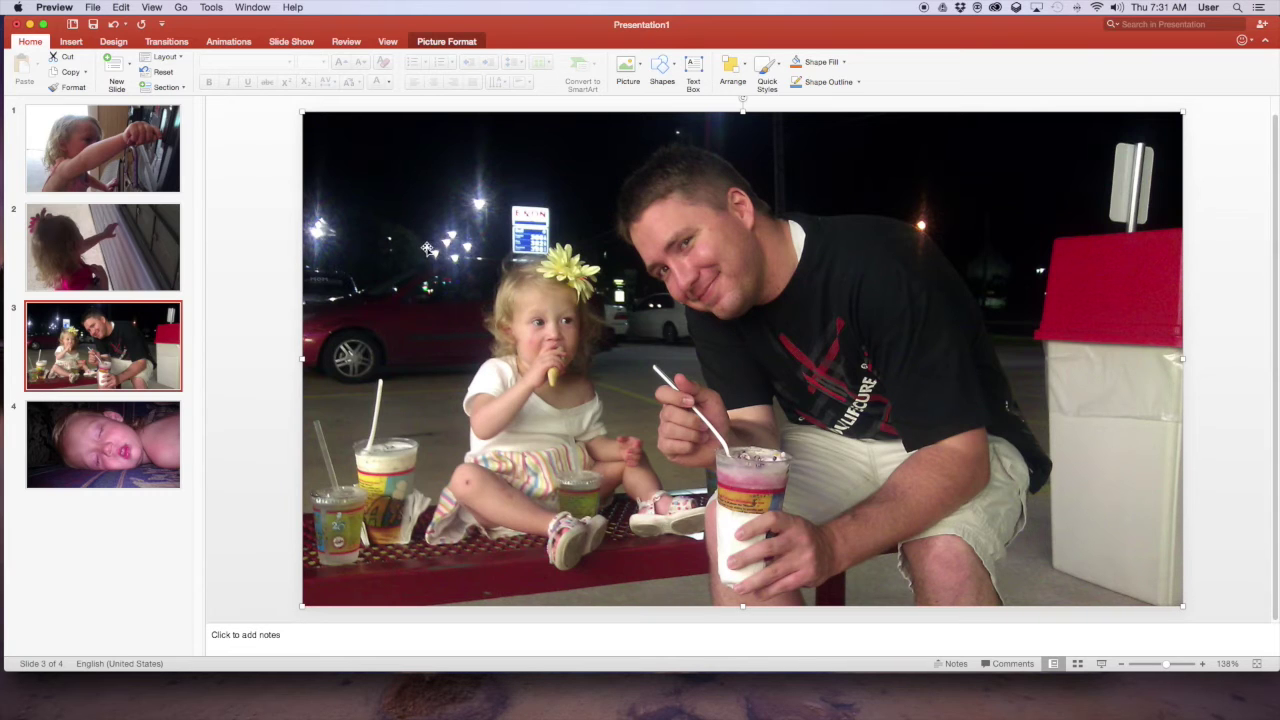
pyautogui.press('Escape')
pyautogui.click(694, 67)
pyautogui.click(694, 67)
pyautogui.moveTo(423, 203); pyautogui.dragTo(1050, 290)
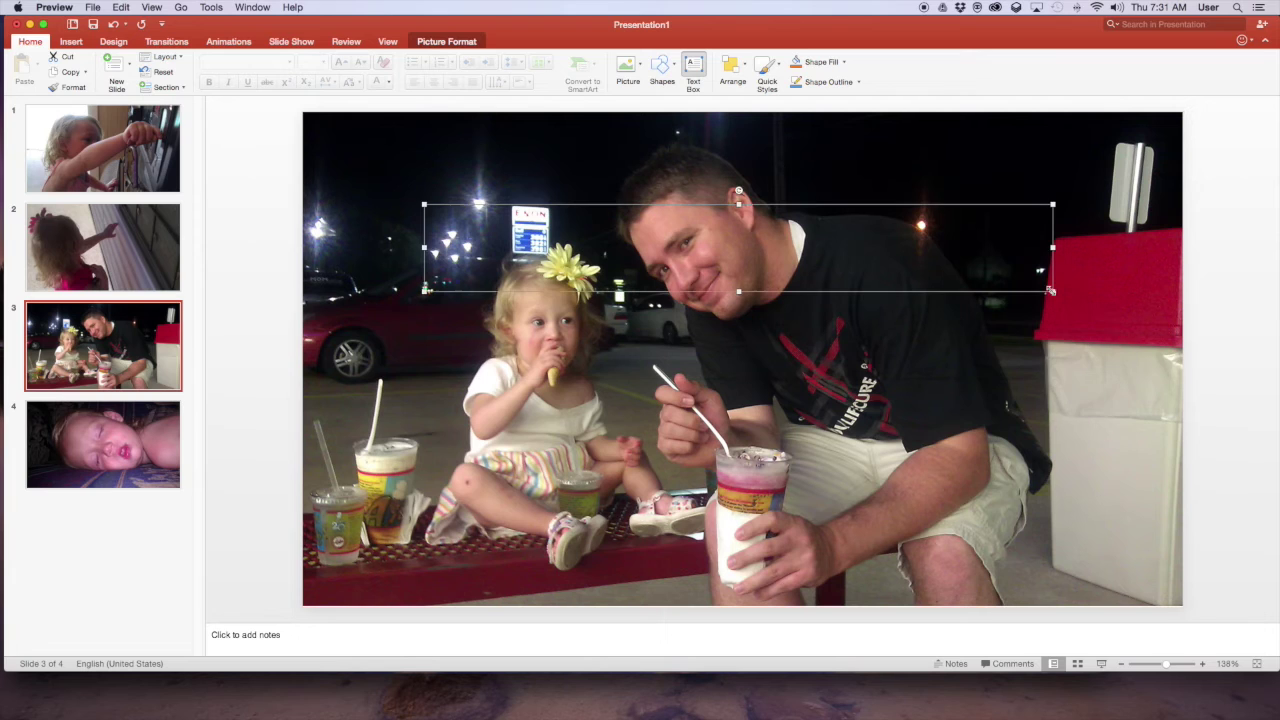
# Enter the caption "My Daughter and I out for Ice Cream" in the text box on slide 3
pyautogui.doubleClick(455, 230)
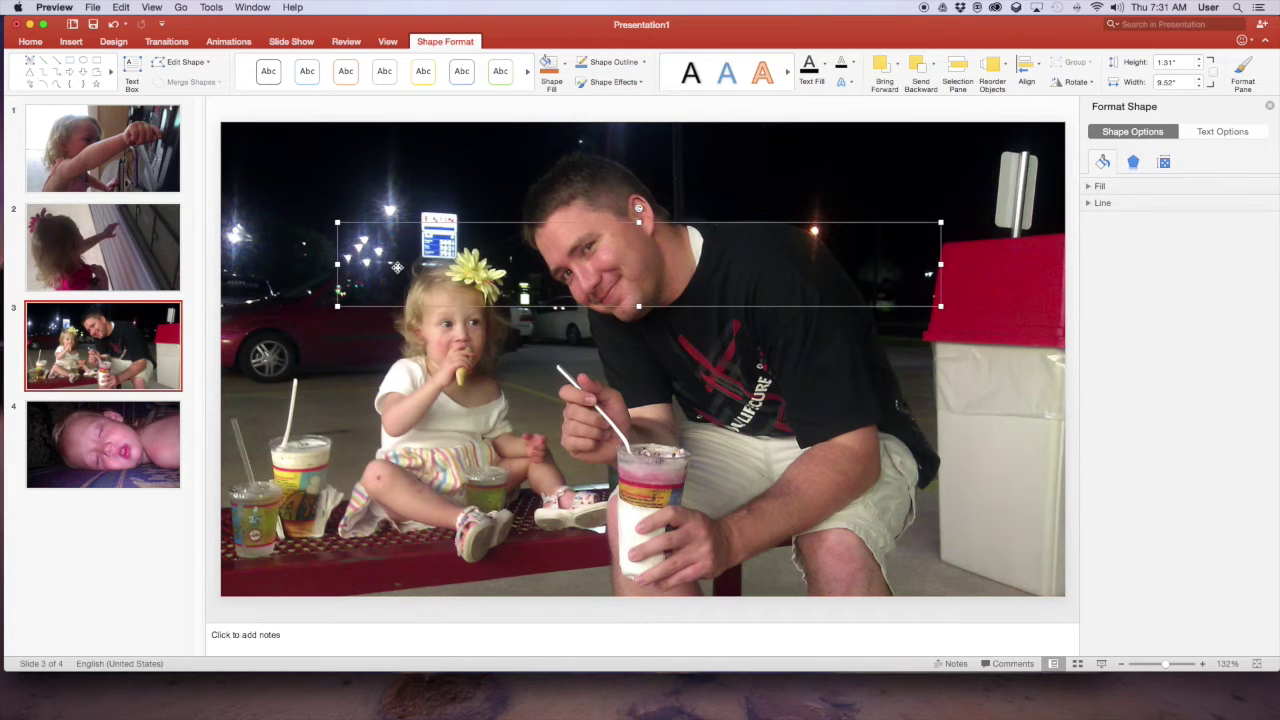
pyautogui.write('Me an')
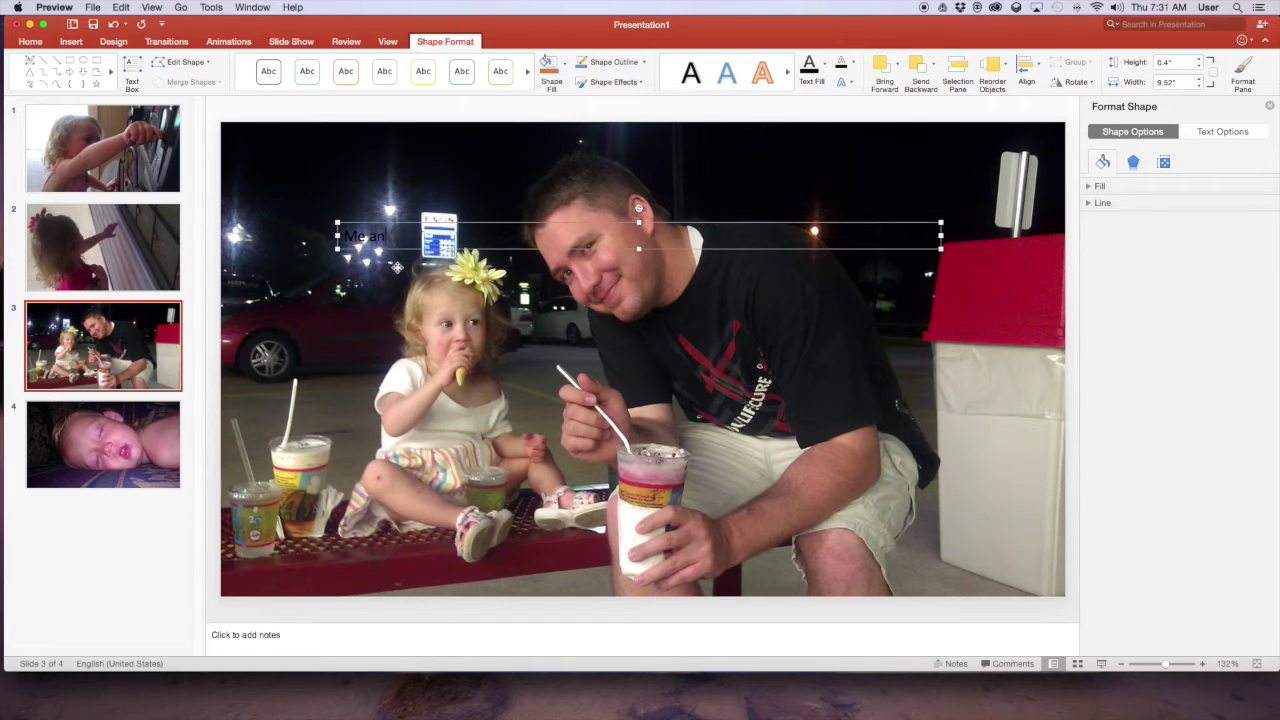
pyautogui.write('dMy Daughter and')
pyautogui.write('I got Ice Cream')
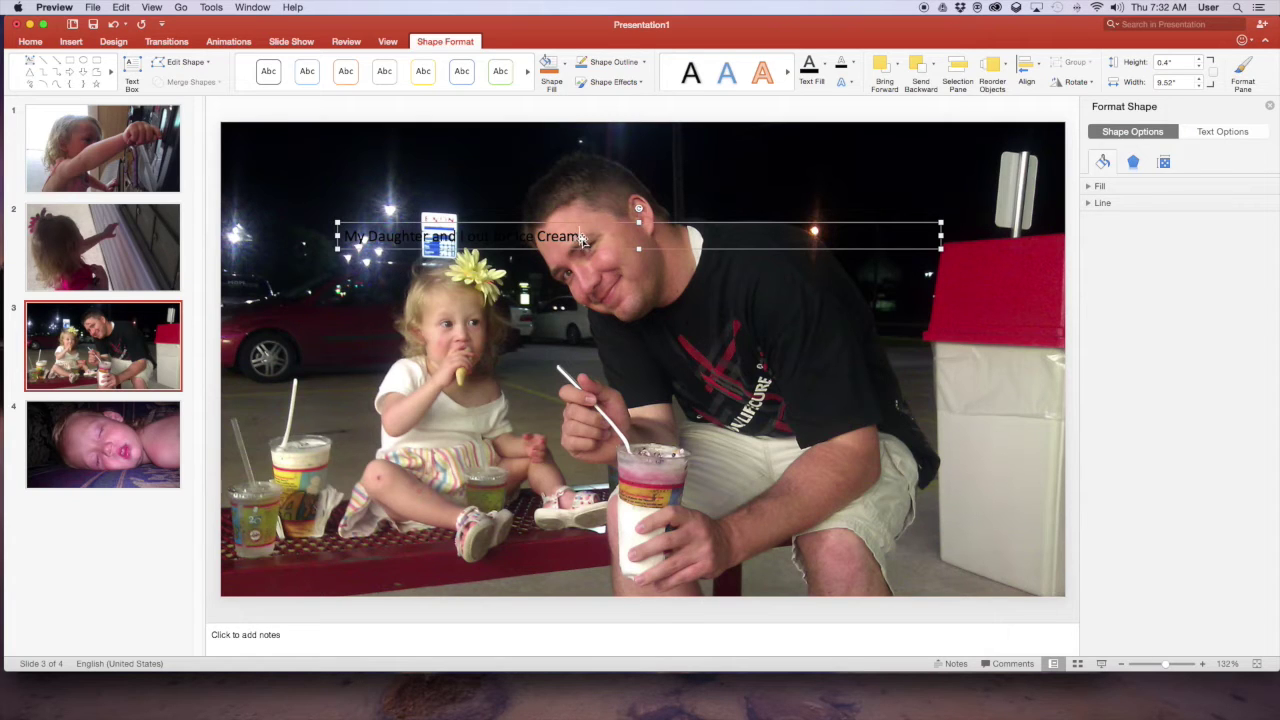
# Set the text fill of the whole slide 3 caption to white
pyautogui.moveTo(580, 236); pyautogui.dragTo(336, 236)
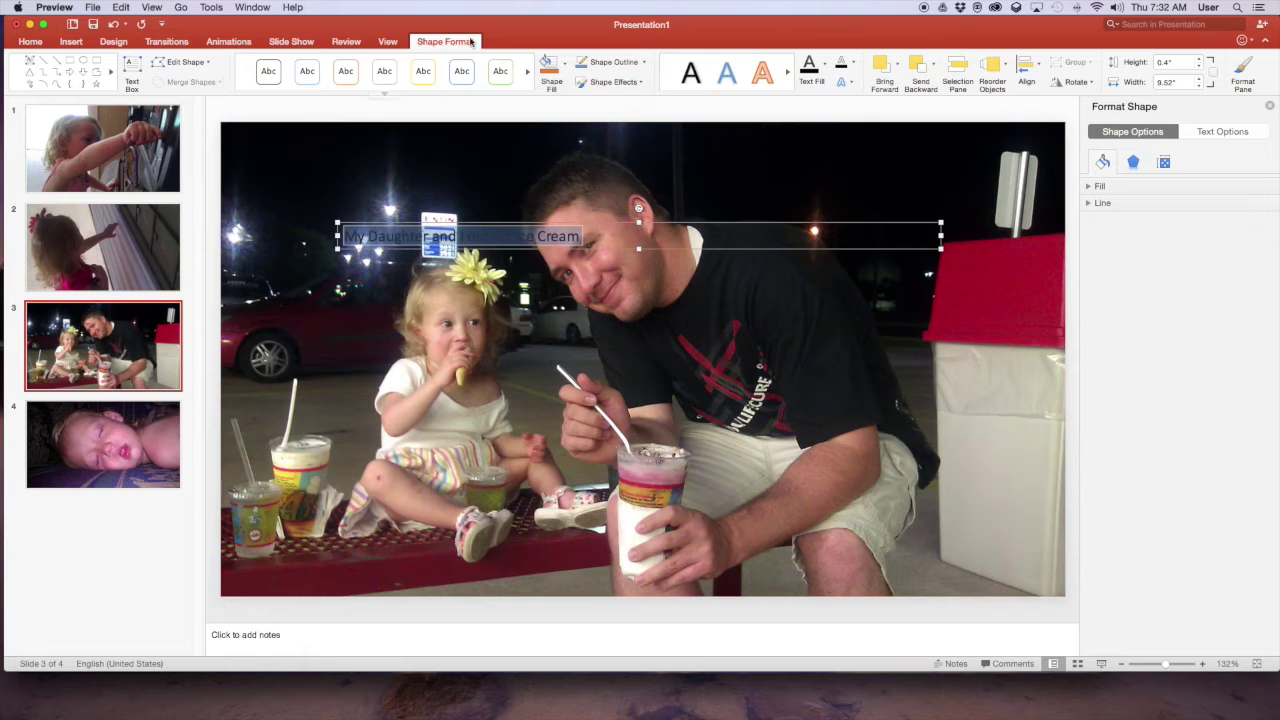
pyautogui.click(825, 68)
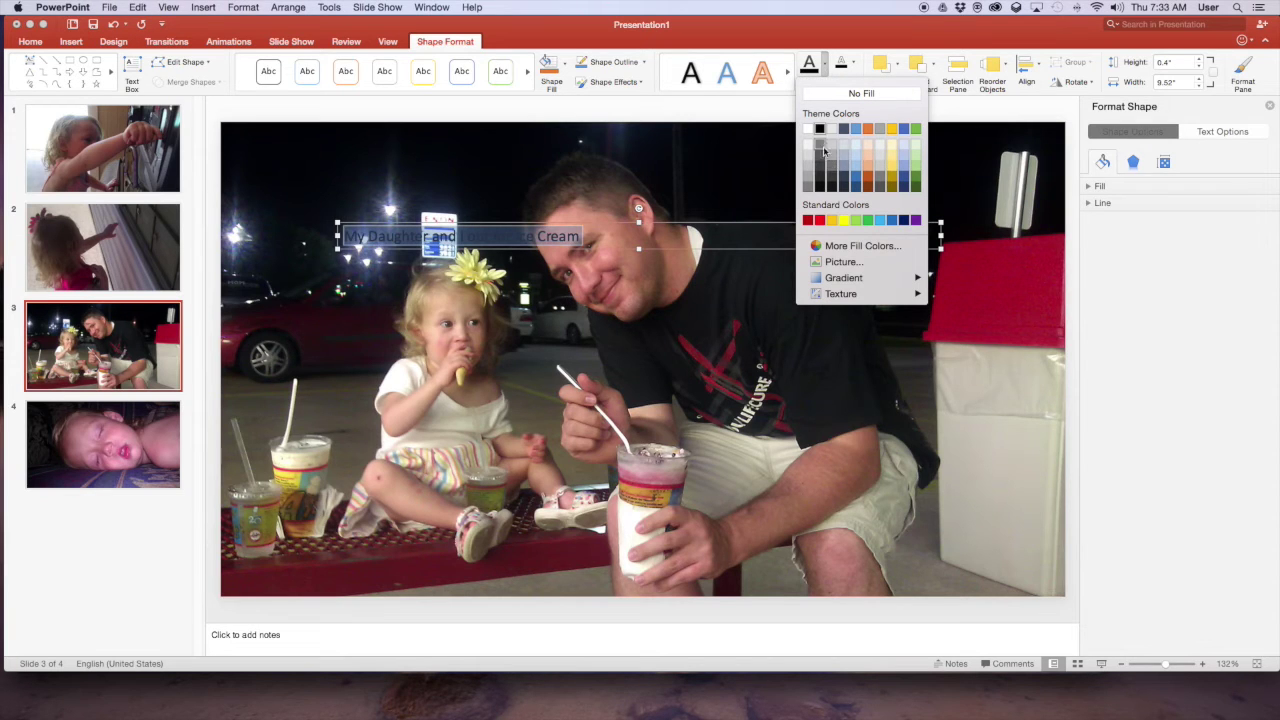
pyautogui.click(808, 131)
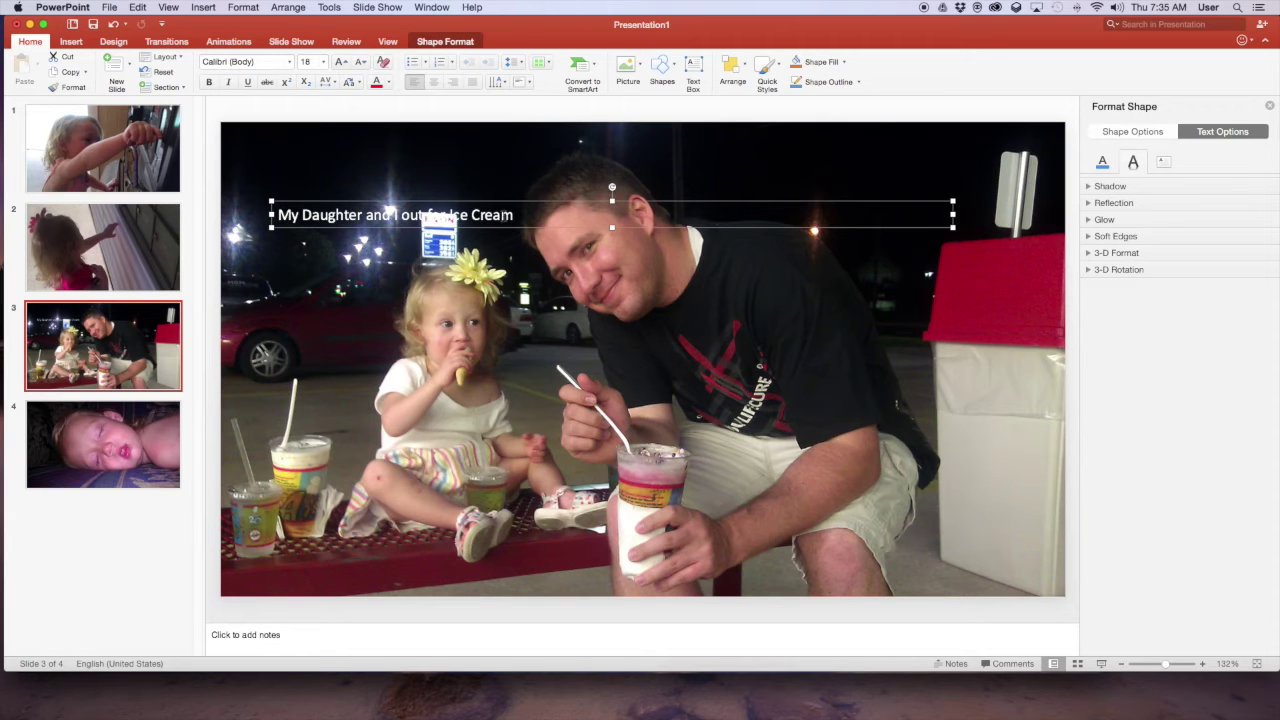
# Format the slide 3 caption as bold, centered, 48 pt text and move its box to the picture's lower edge
pyautogui.moveTo(512, 216); pyautogui.dragTo(272, 212)
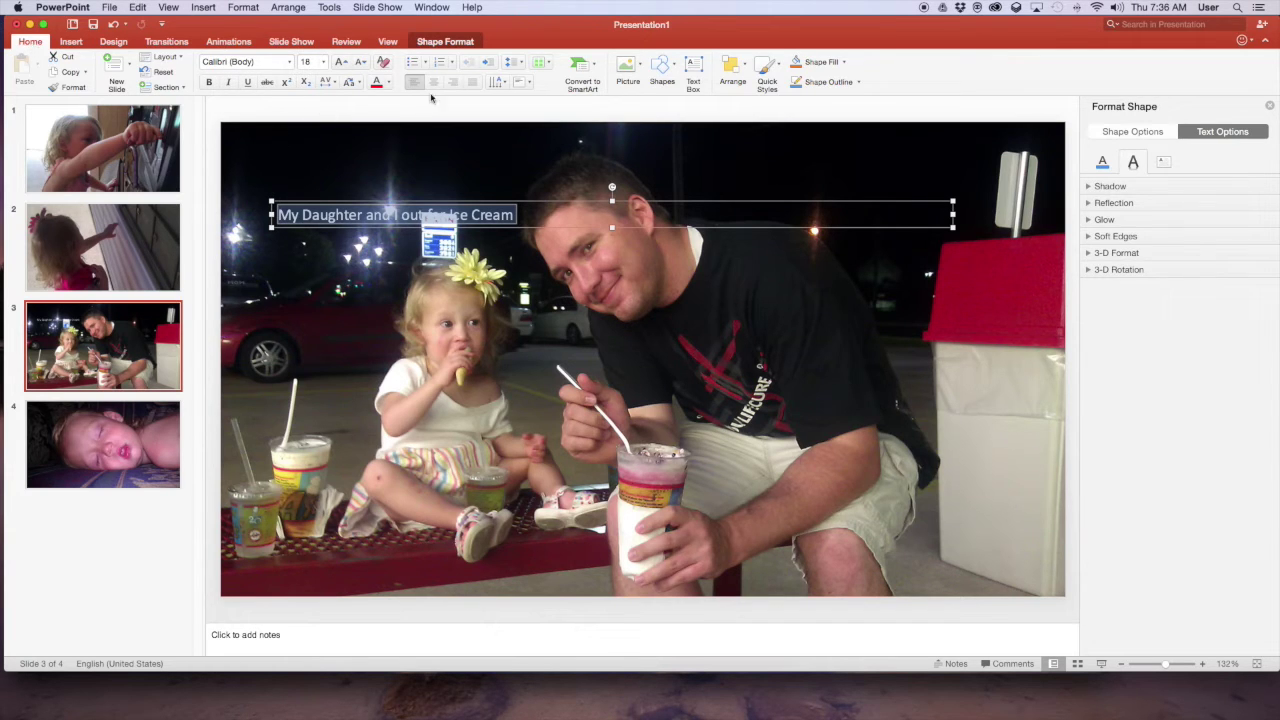
pyautogui.click(210, 83)
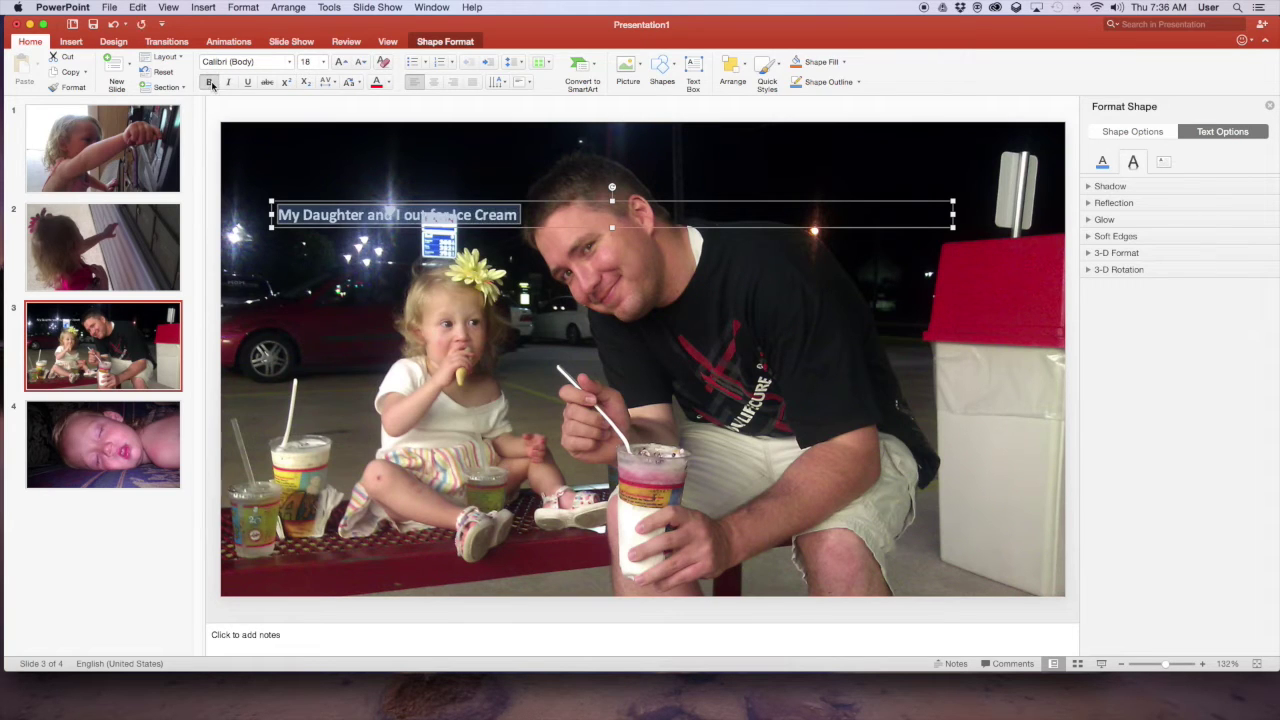
pyautogui.click(434, 82)
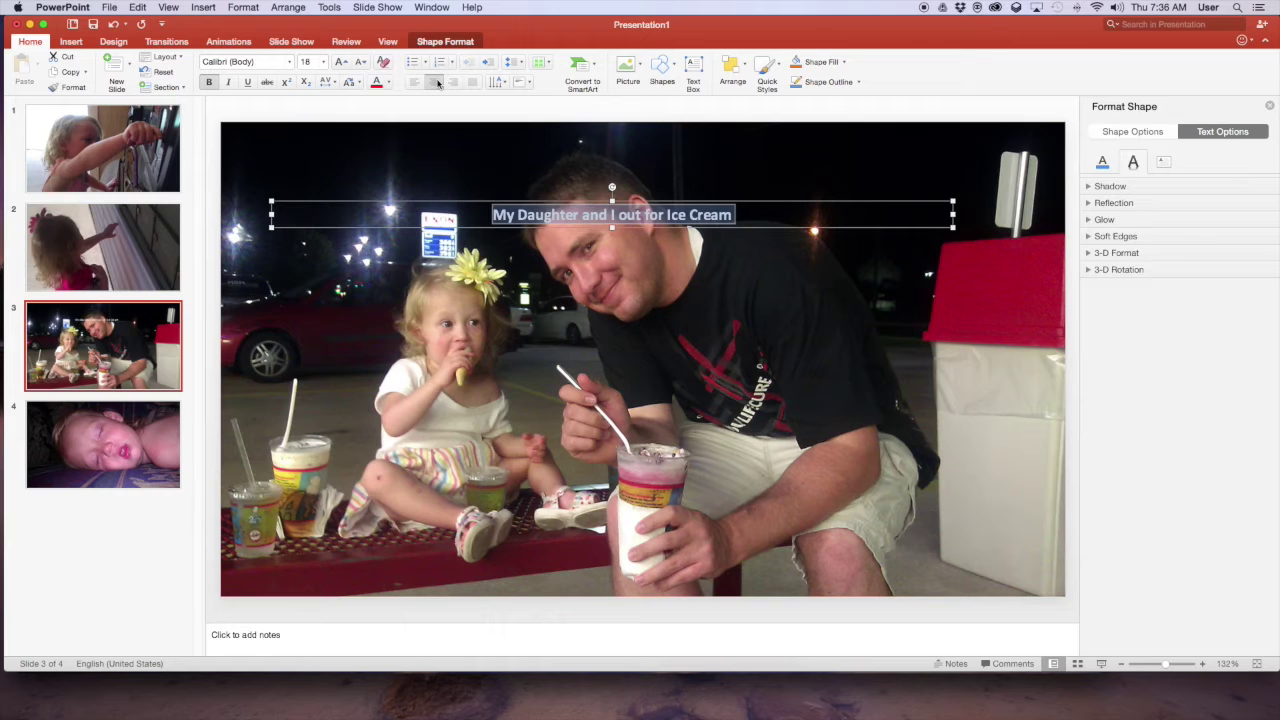
pyautogui.click(322, 63)
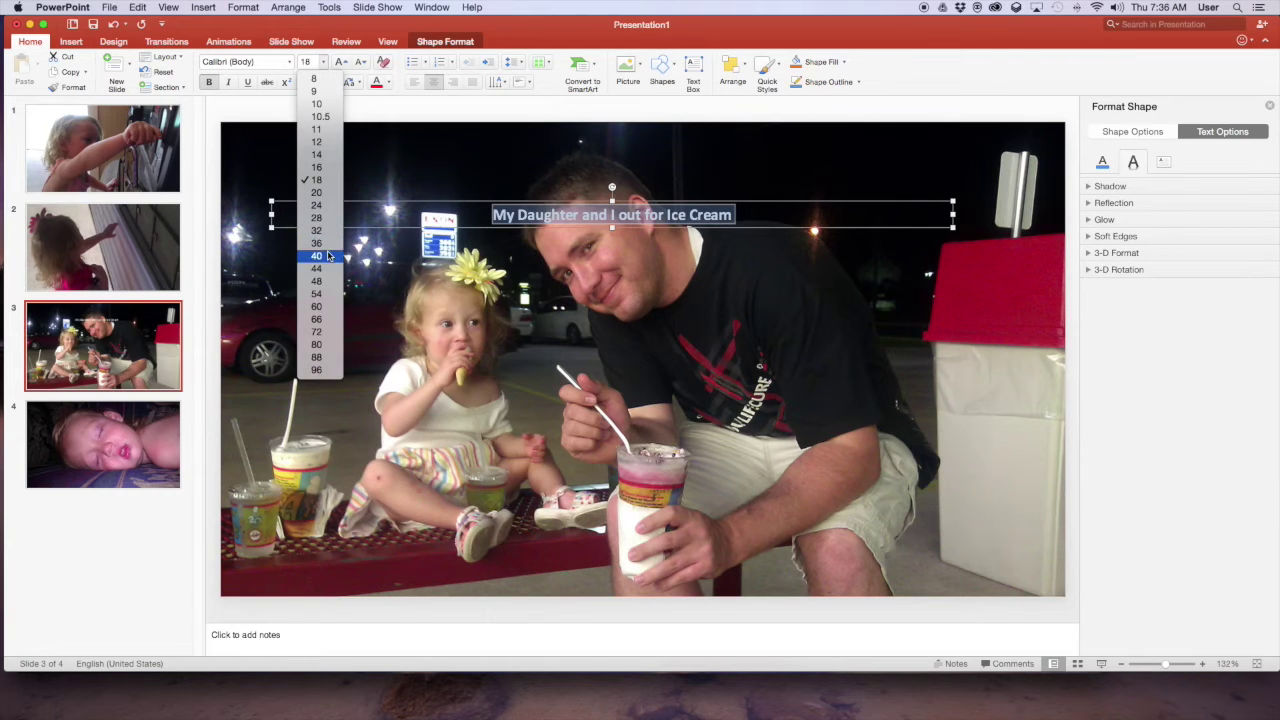
pyautogui.click(320, 281)
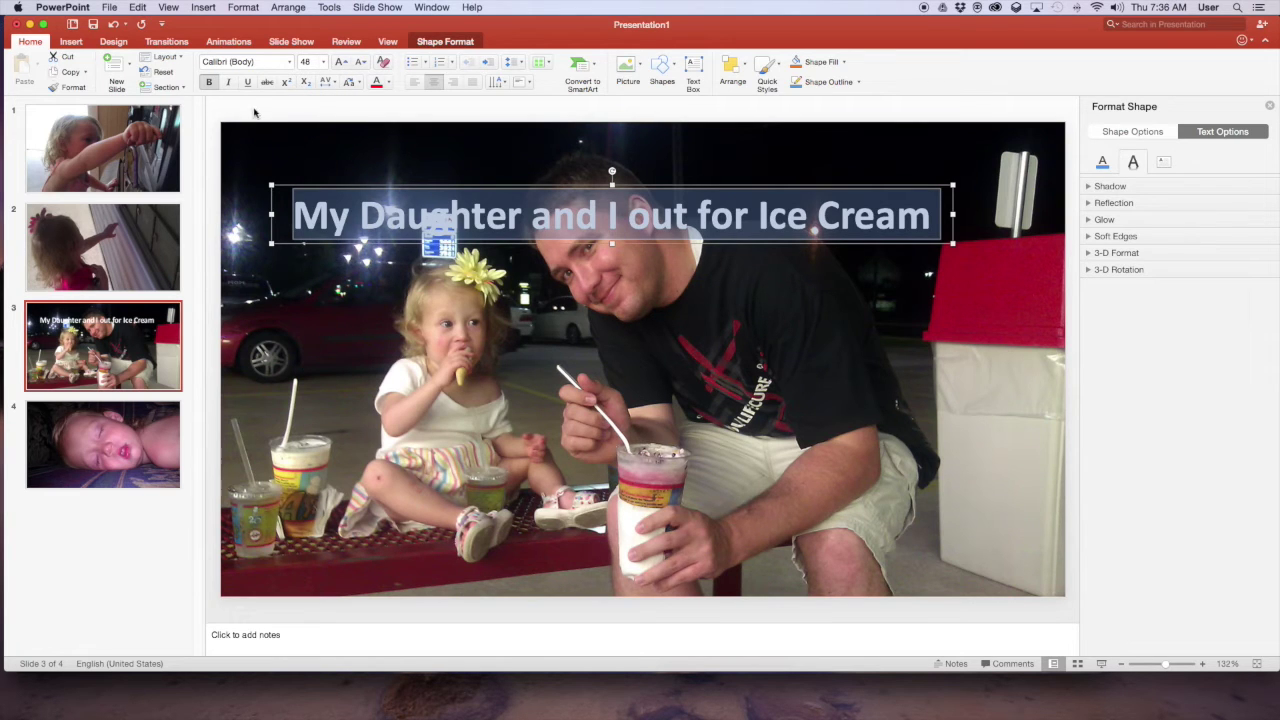
pyautogui.moveTo(272, 207); pyautogui.dragTo(300, 548)
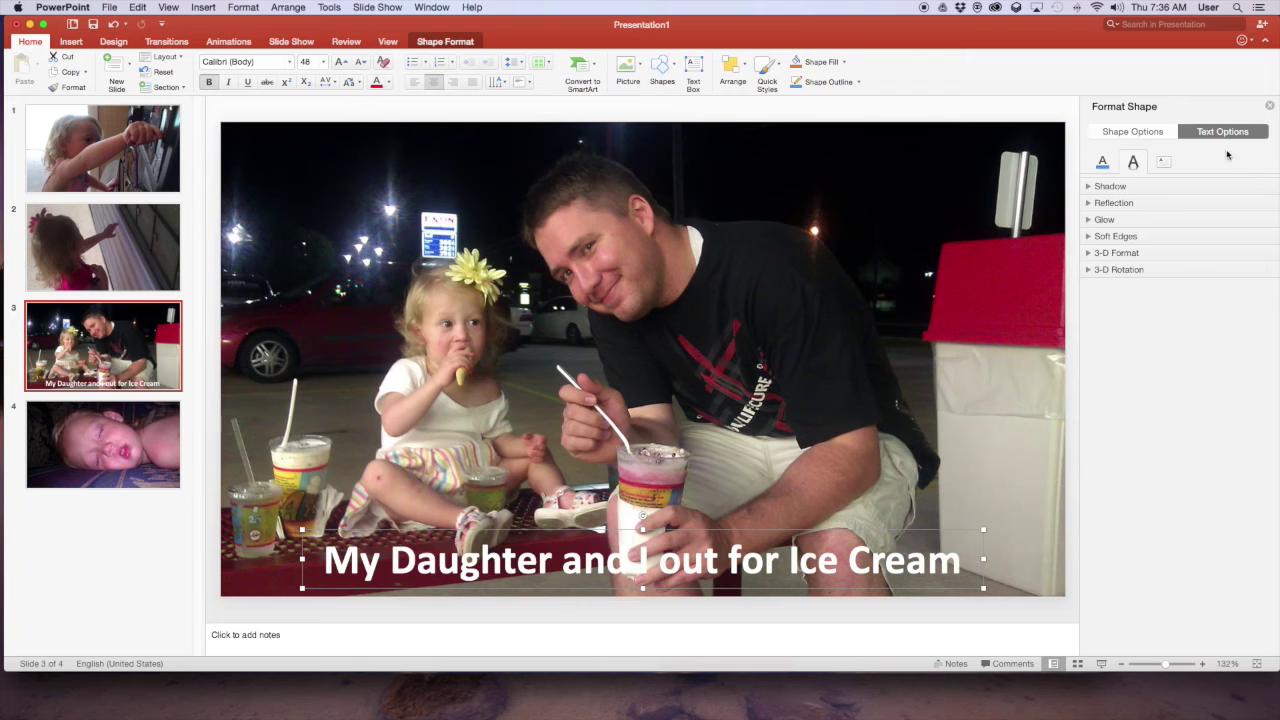
# Add a gray text shadow to the slide 3 caption
pyautogui.click(1226, 136)
pyautogui.click(1134, 168)
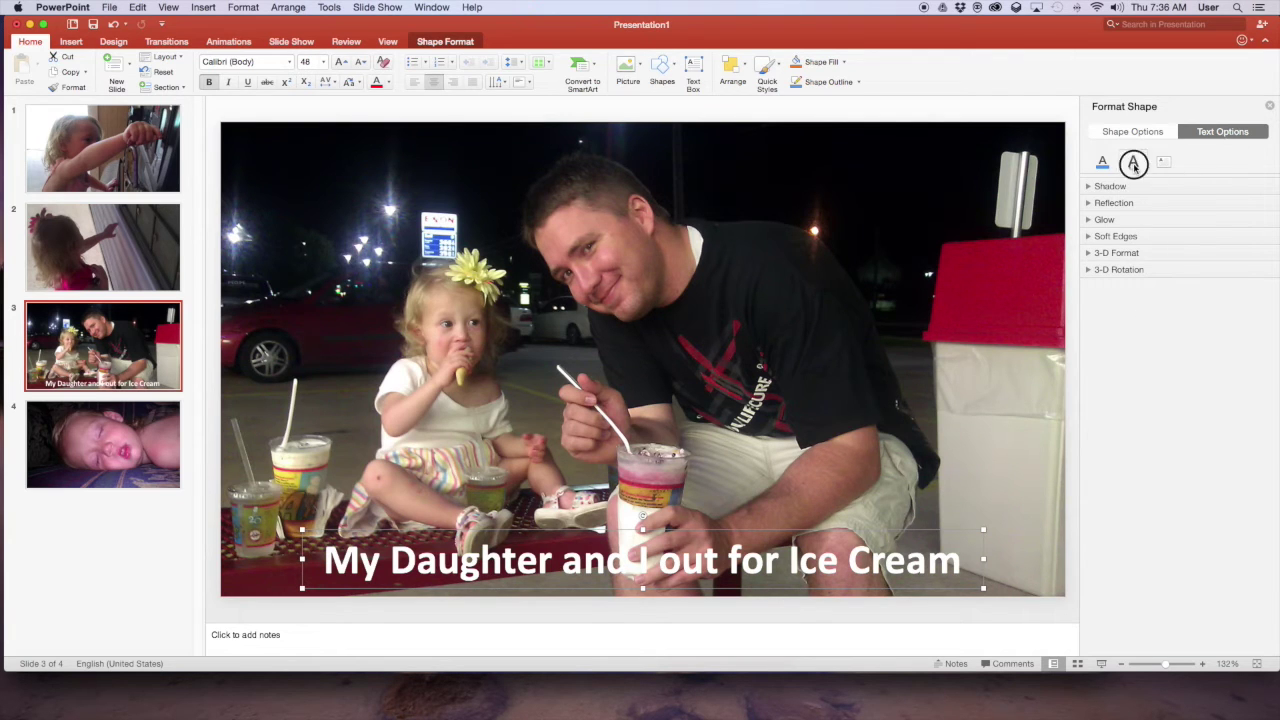
pyautogui.click(1090, 187)
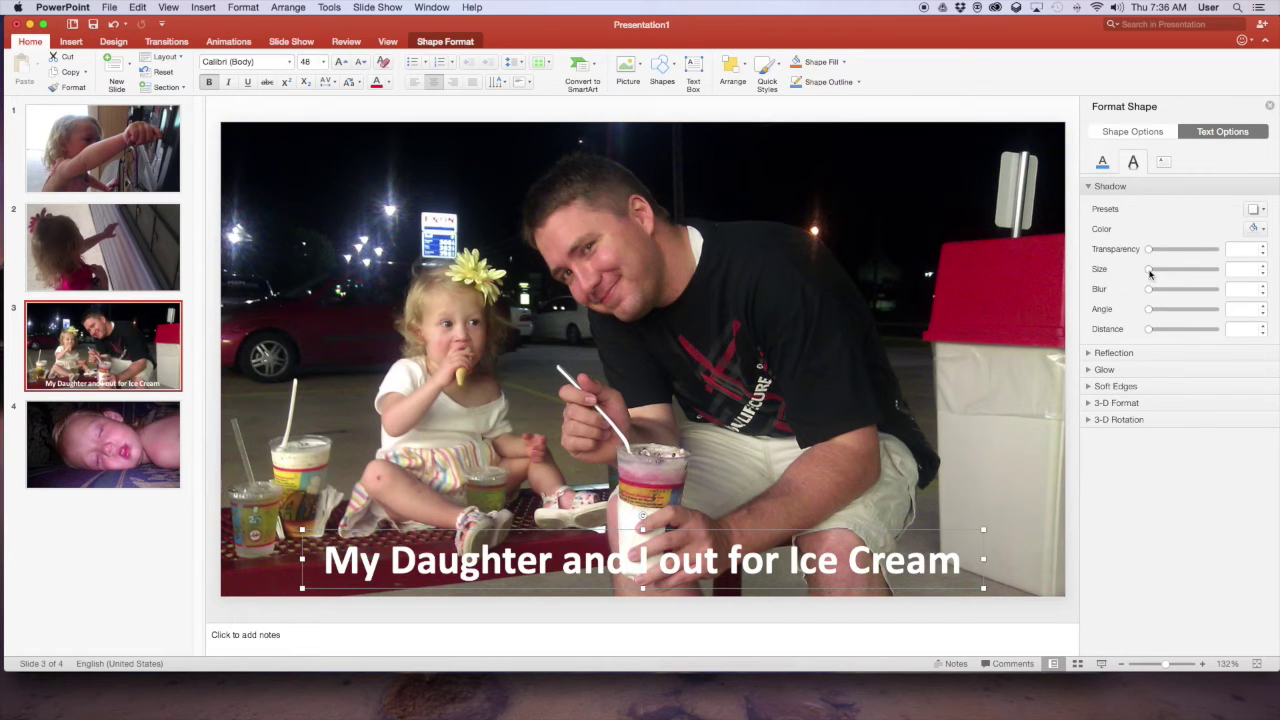
pyautogui.click(1256, 229)
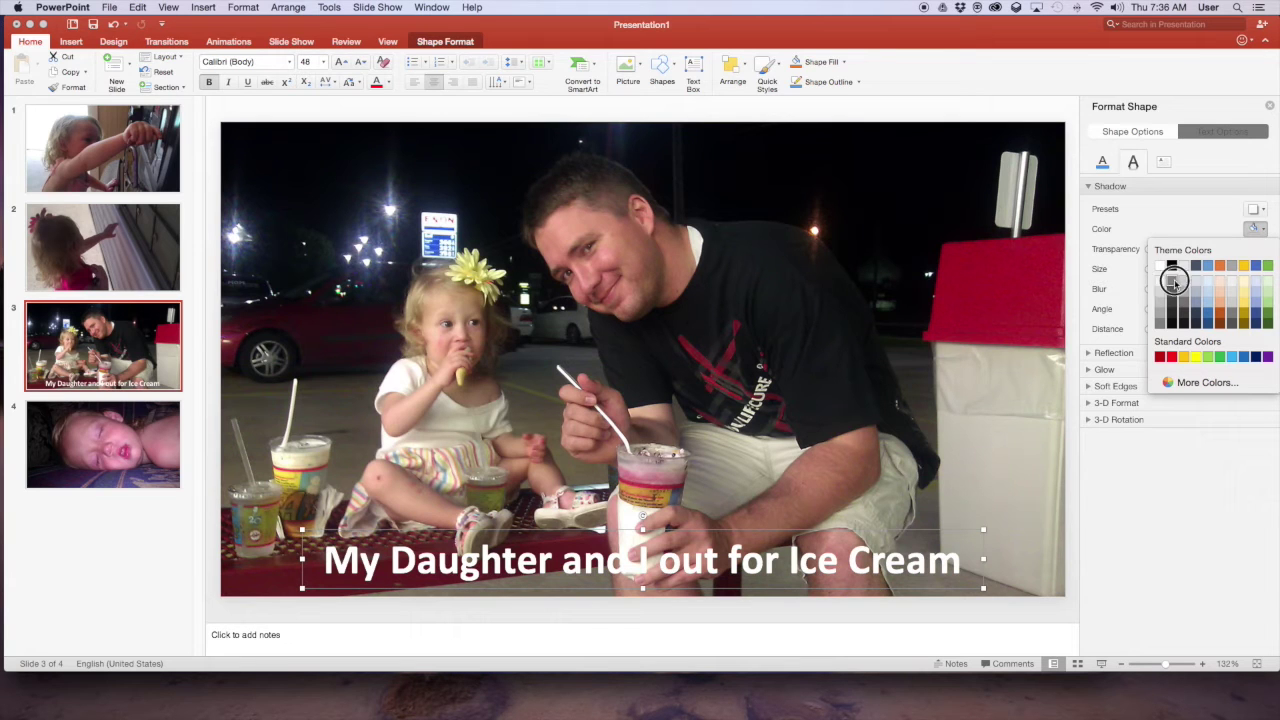
pyautogui.click(1176, 286)
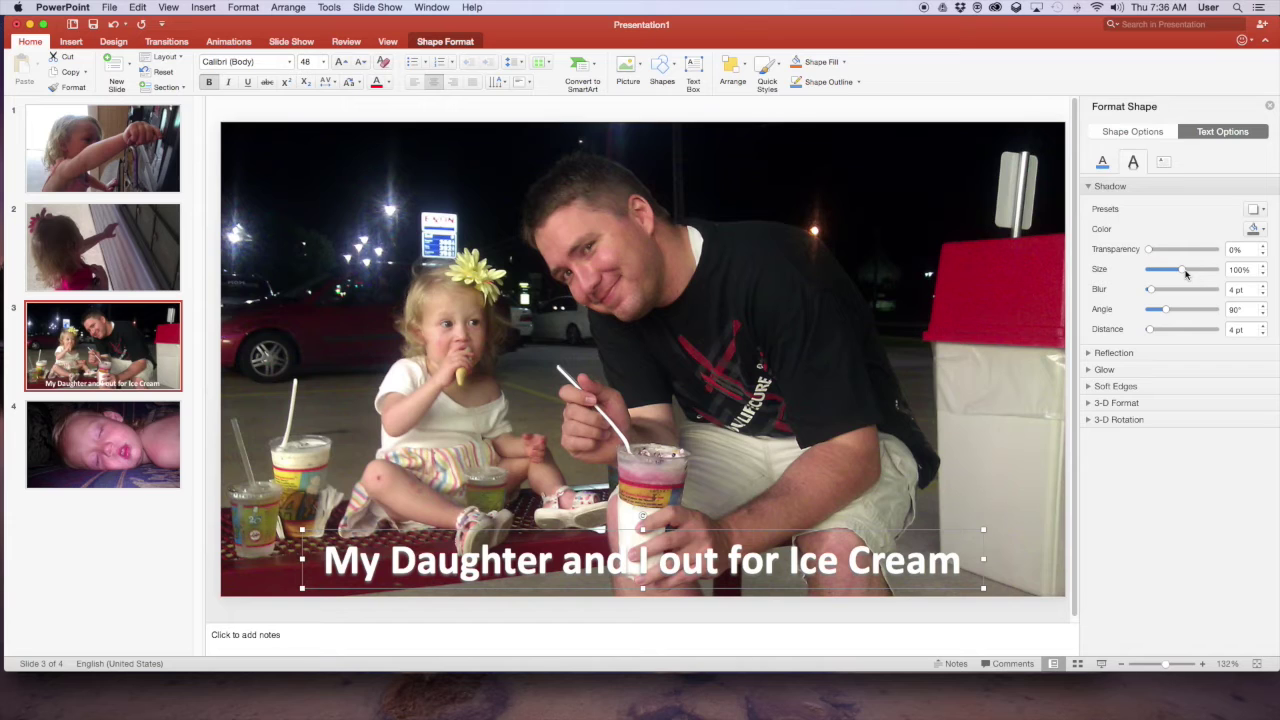
# Set the caption's shadow to 101% size and 20 pt blur, and change its color to black
pyautogui.click(1185, 273)
pyautogui.moveTo(1185, 273); pyautogui.dragTo(1186, 270)
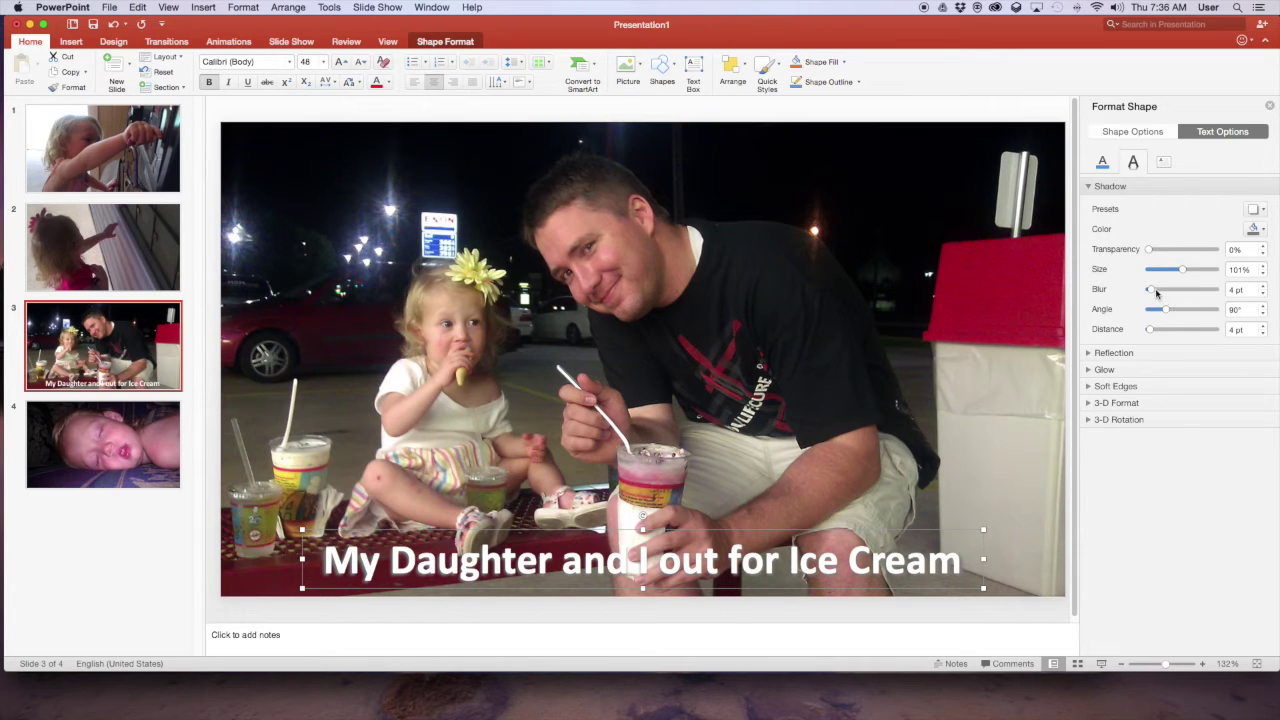
pyautogui.moveTo(1156, 292); pyautogui.dragTo(1166, 290)
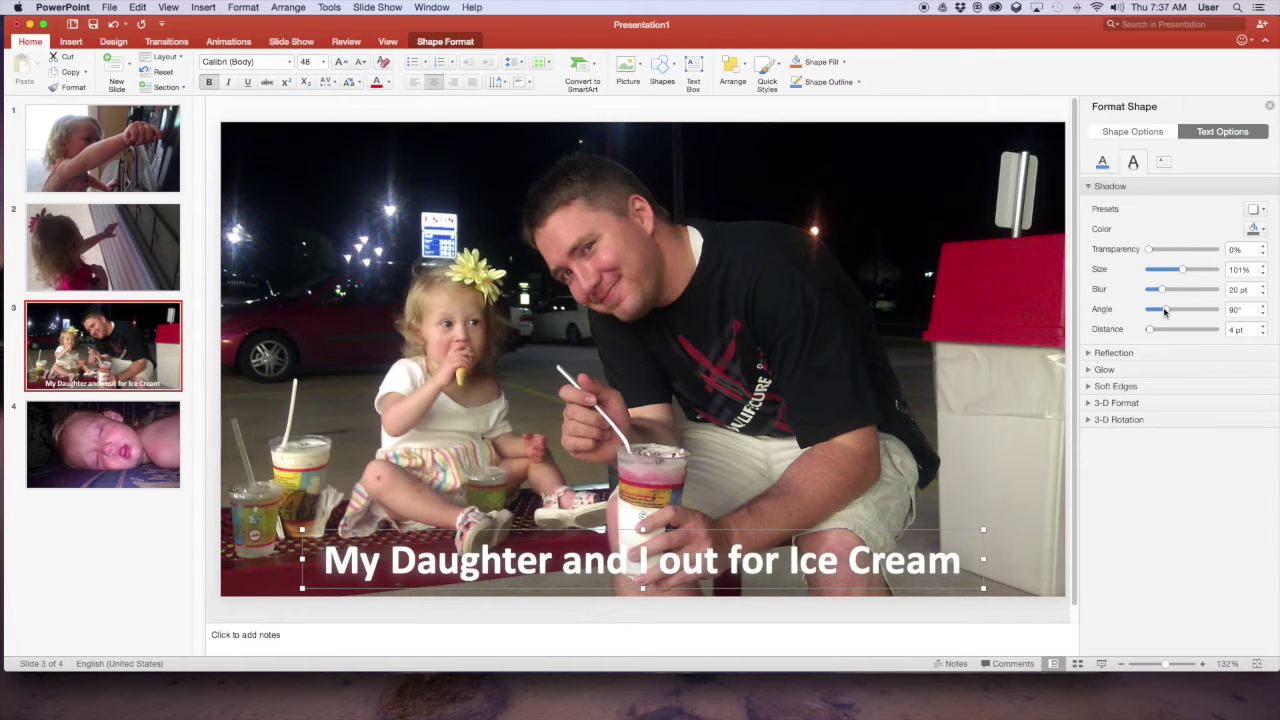
pyautogui.click(1262, 231)
pyautogui.click(1170, 268)
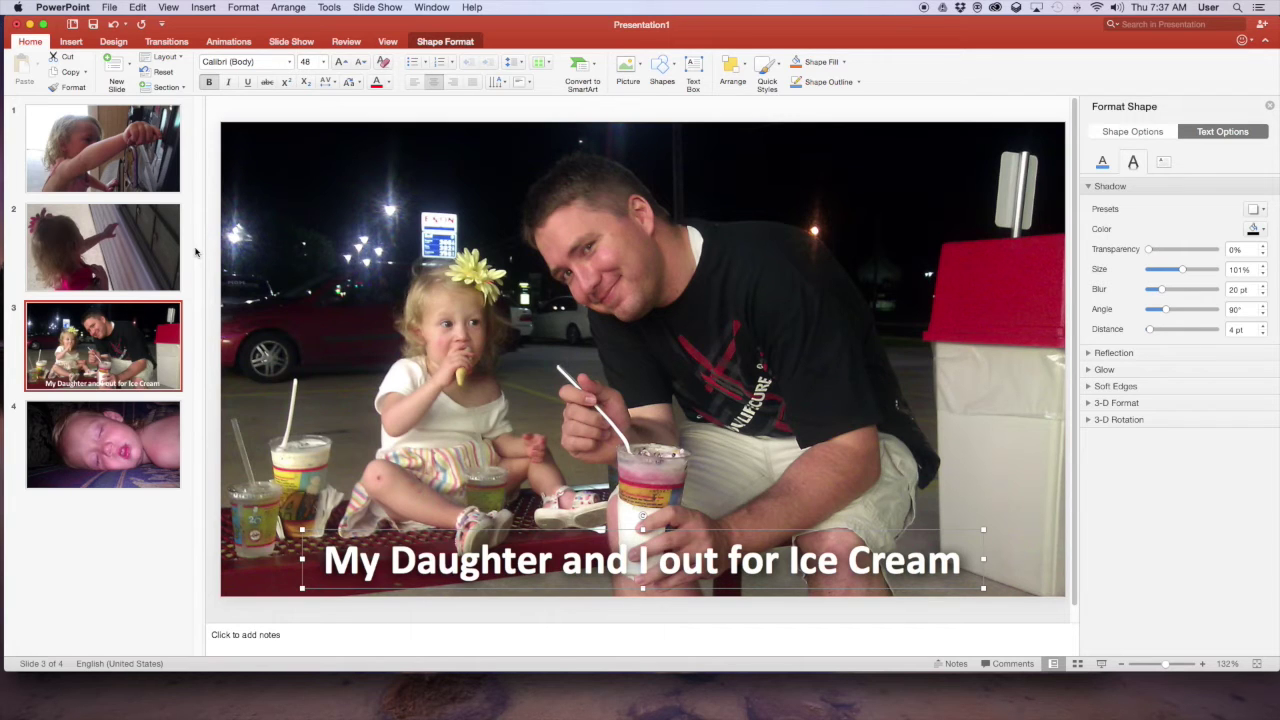
# Apply the Morph transition to slide 3
pyautogui.click(166, 41)
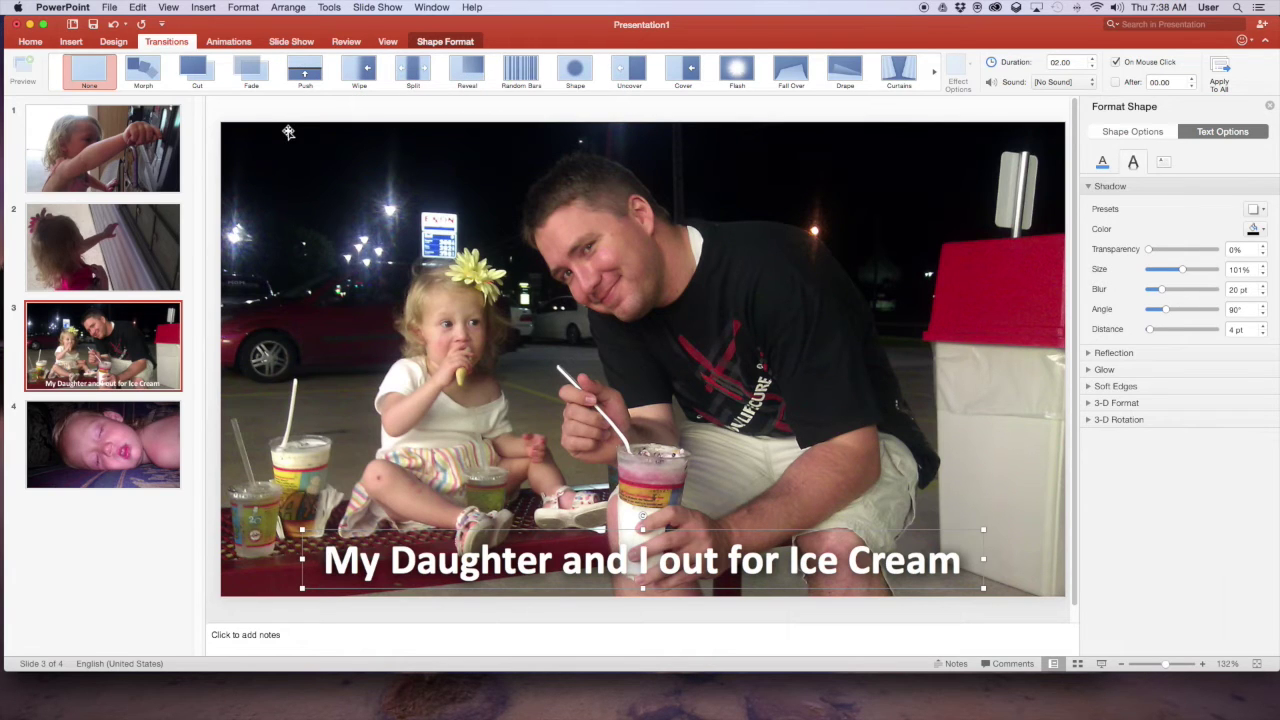
pyautogui.click(145, 72)
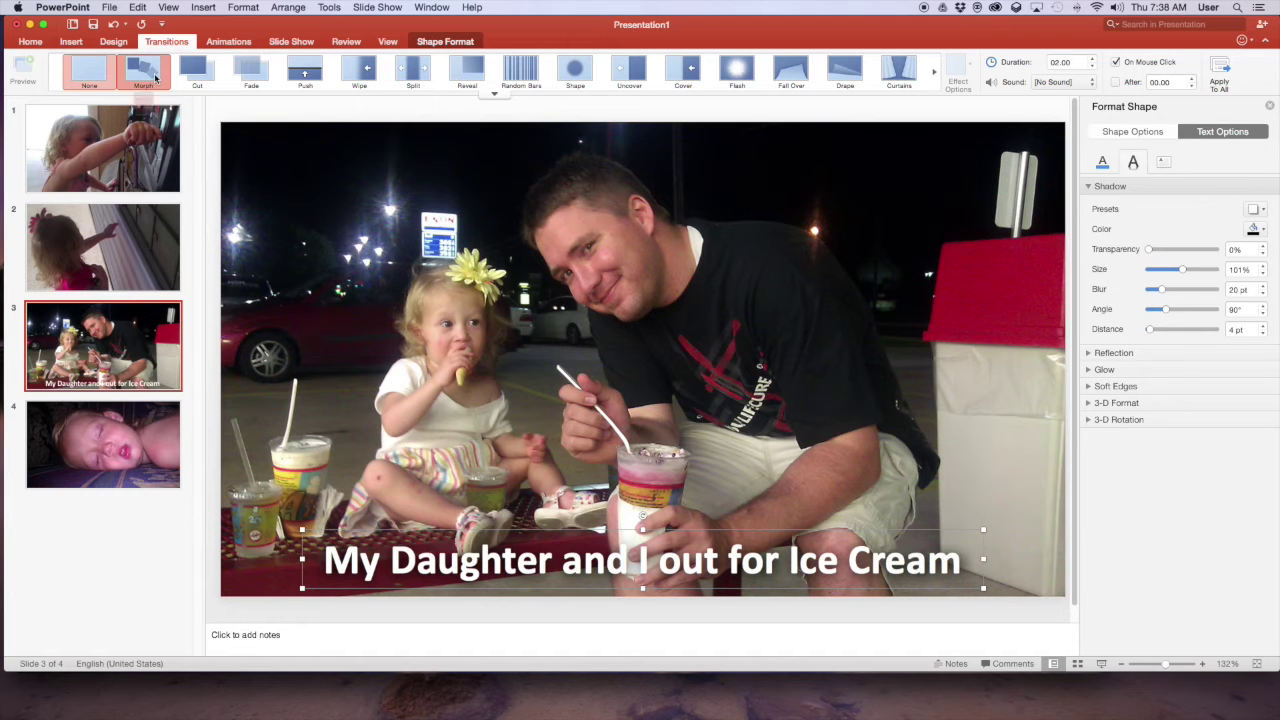
pyautogui.click(150, 90)
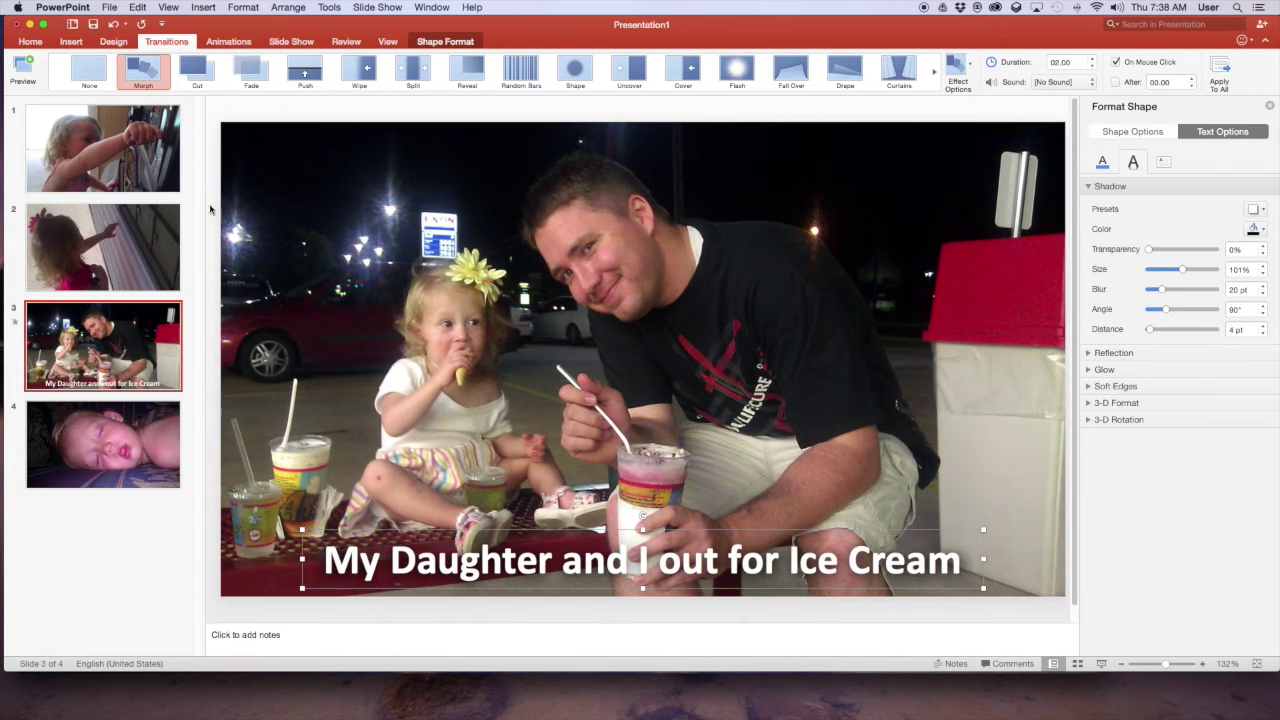
pyautogui.click(155, 76)
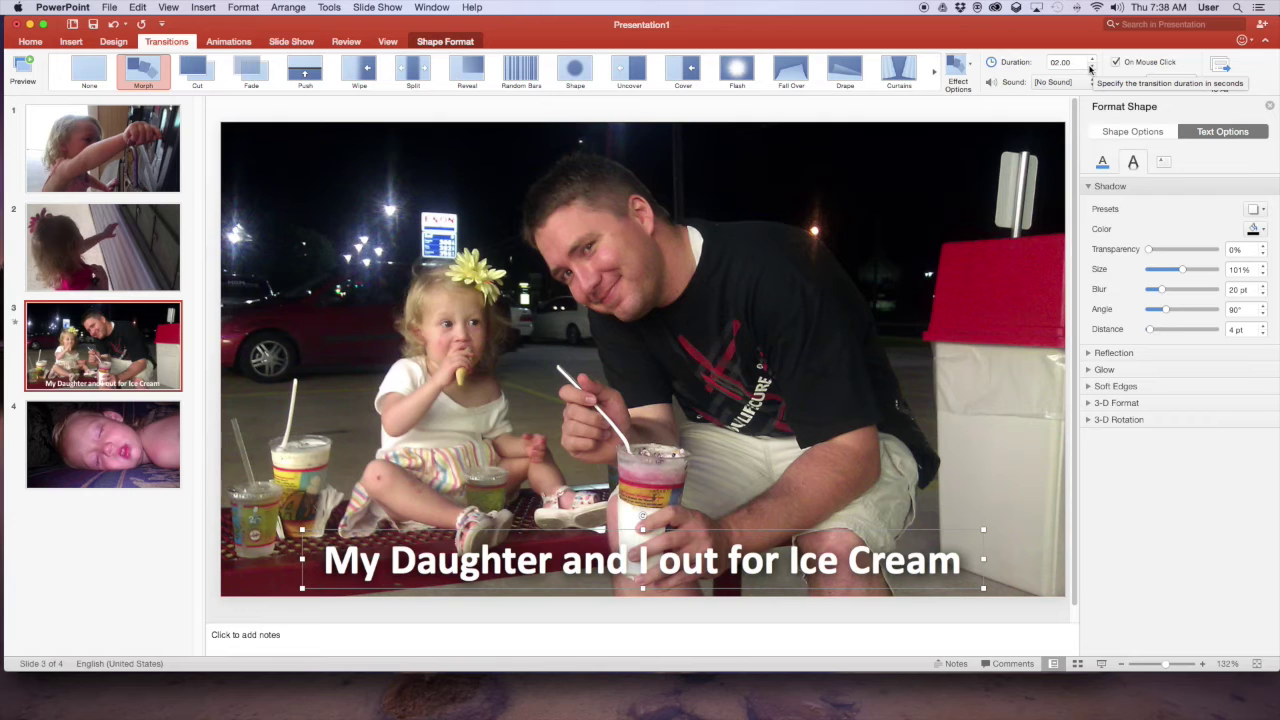
# Set the slide transition's duration to 01.00 and leave its sound at [No Sound]
pyautogui.click(1062, 63)
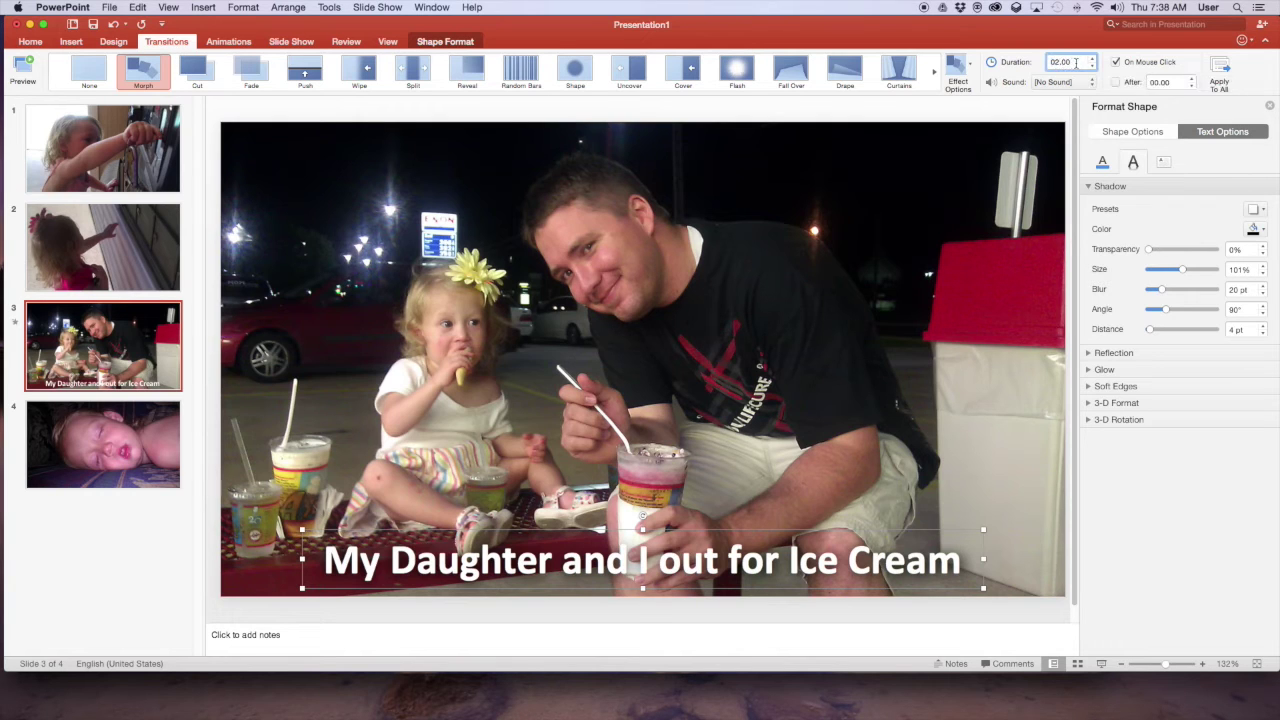
pyautogui.press('BackSpace')
pyautogui.click(1087, 84)
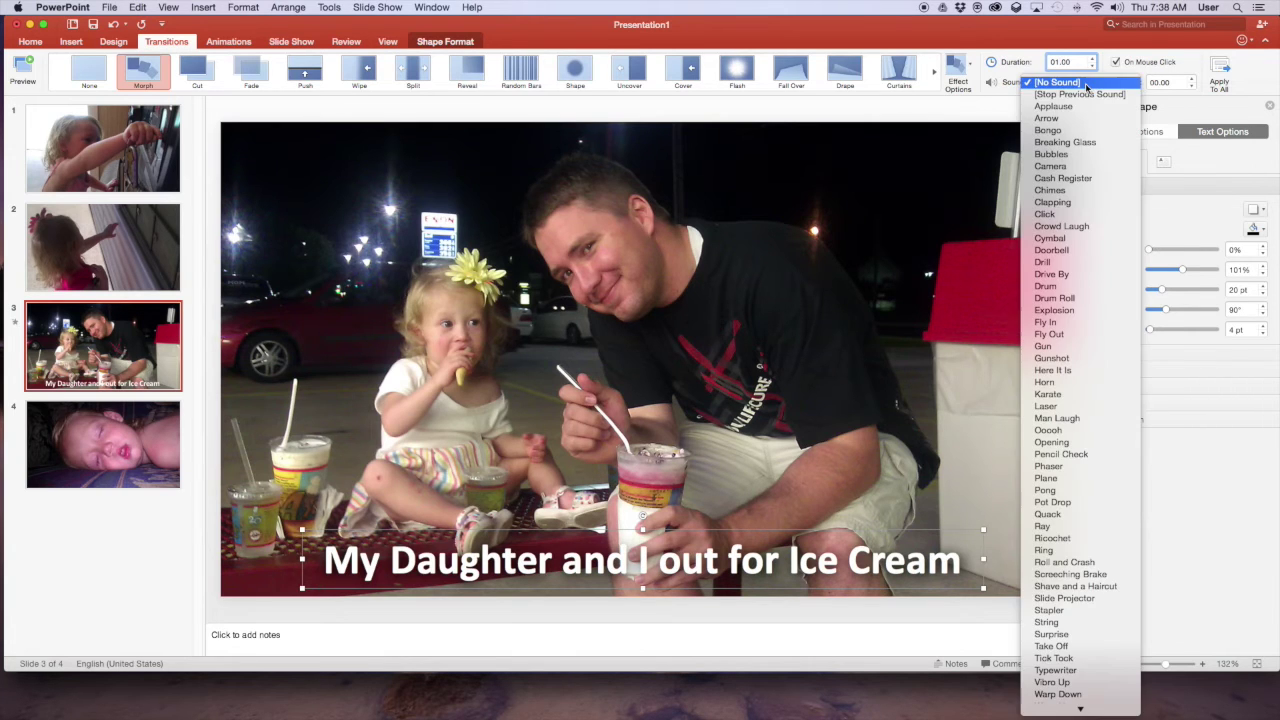
pyautogui.click(1256, 90)
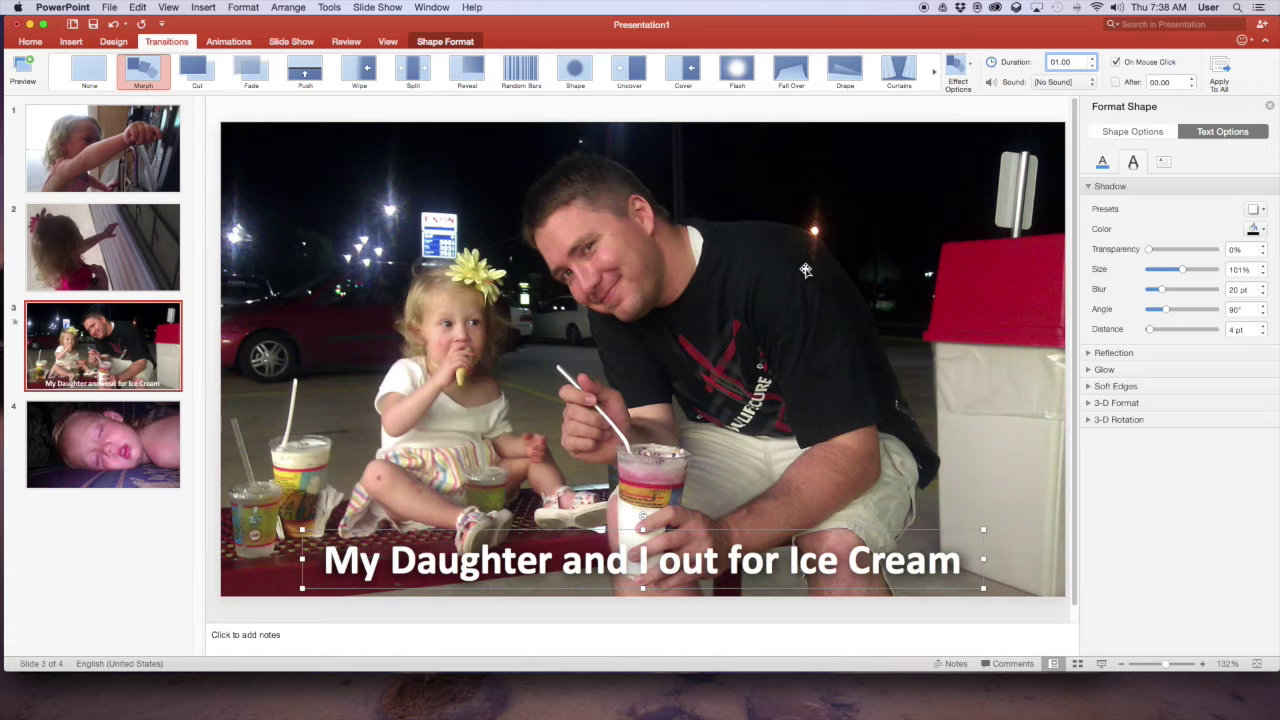
# Make the slide advance automatically after 6 seconds and apply these transition settings to all slides
pyautogui.click(1118, 84)
pyautogui.click(1160, 84)
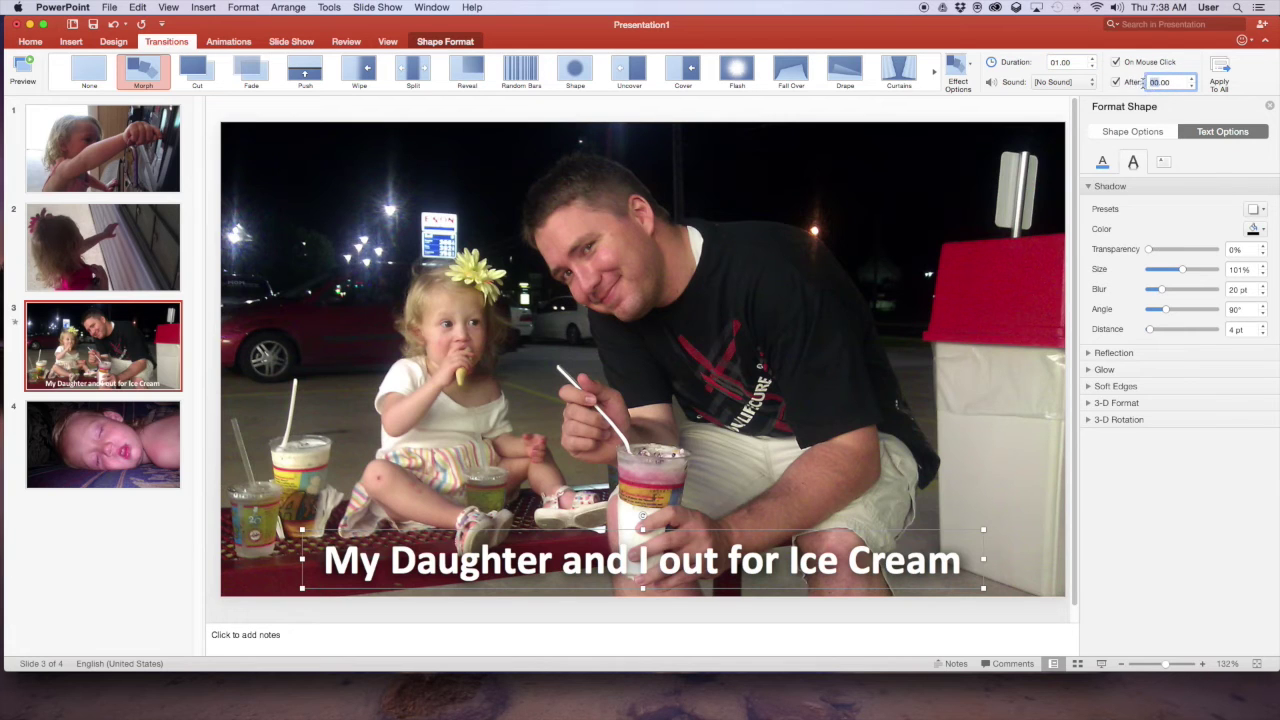
pyautogui.write('6')
pyautogui.click(1219, 72)
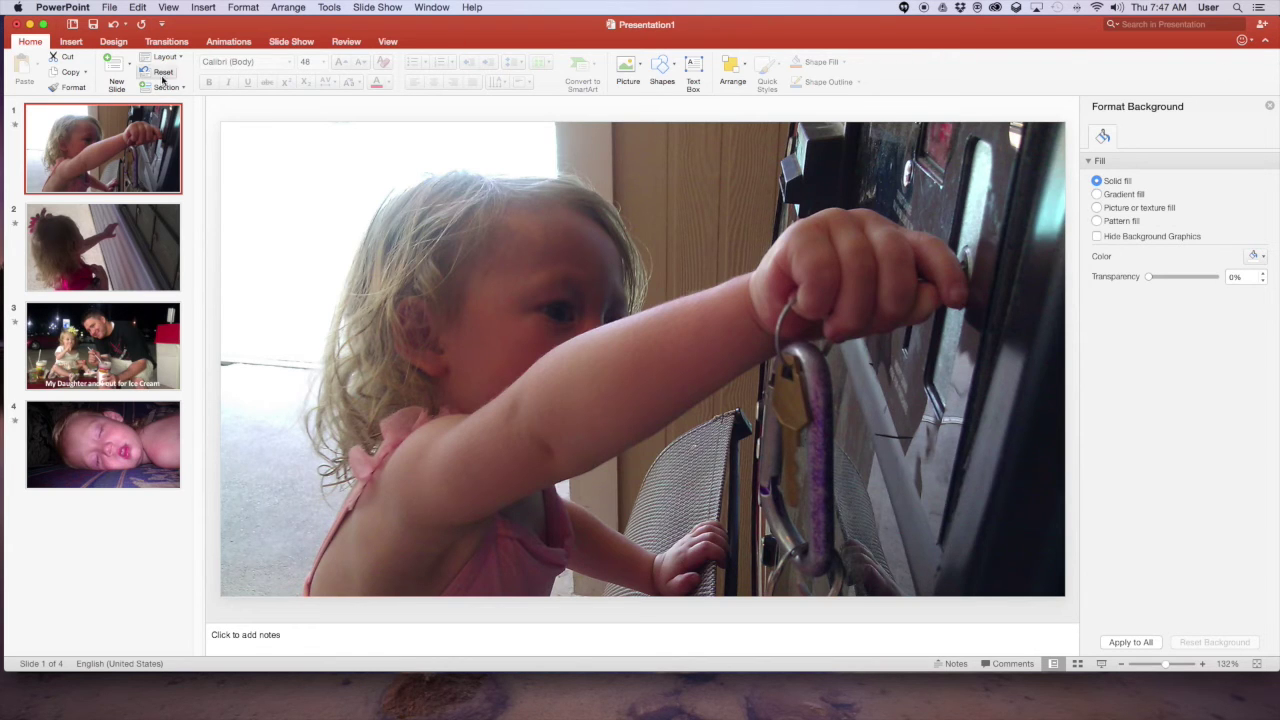
# Insert the track 08 It Won't…r Long.m4a on slide 1 as audio, from Darius Rucker's Learn to Live album in the iTunes Media Music folder
pyautogui.click(78, 45)
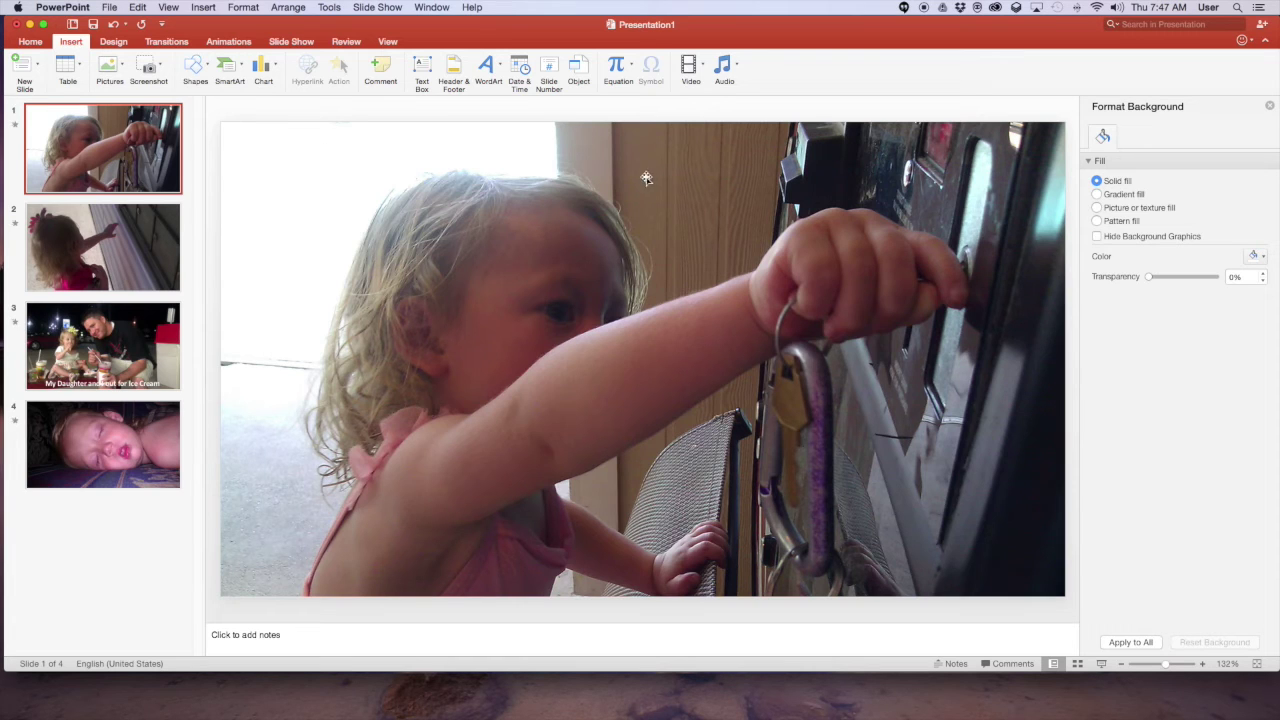
pyautogui.click(736, 67)
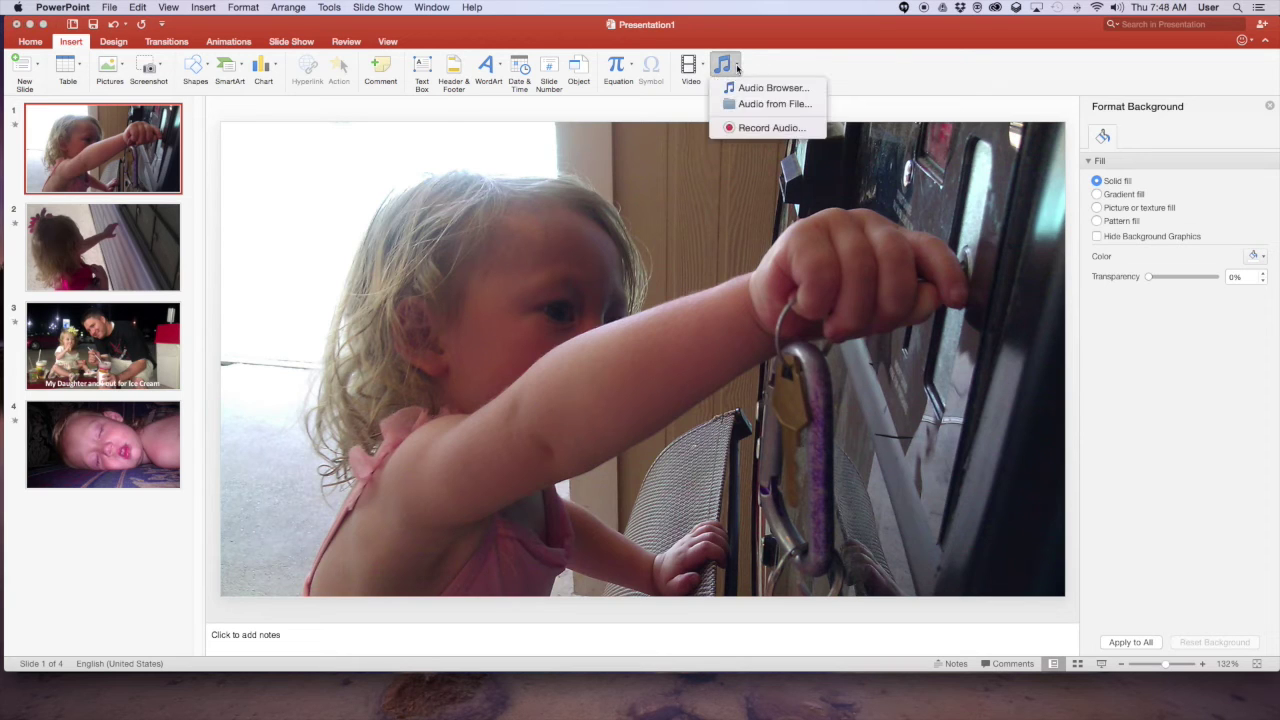
pyautogui.click(773, 105)
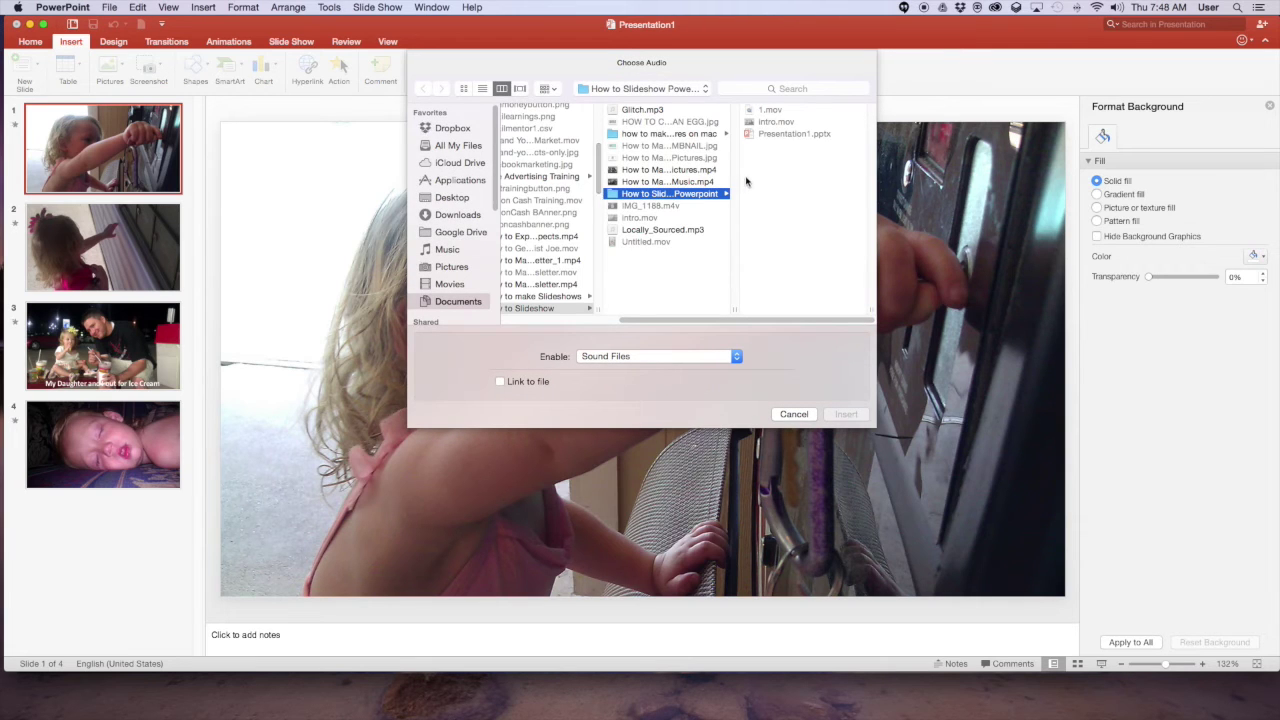
pyautogui.click(447, 249)
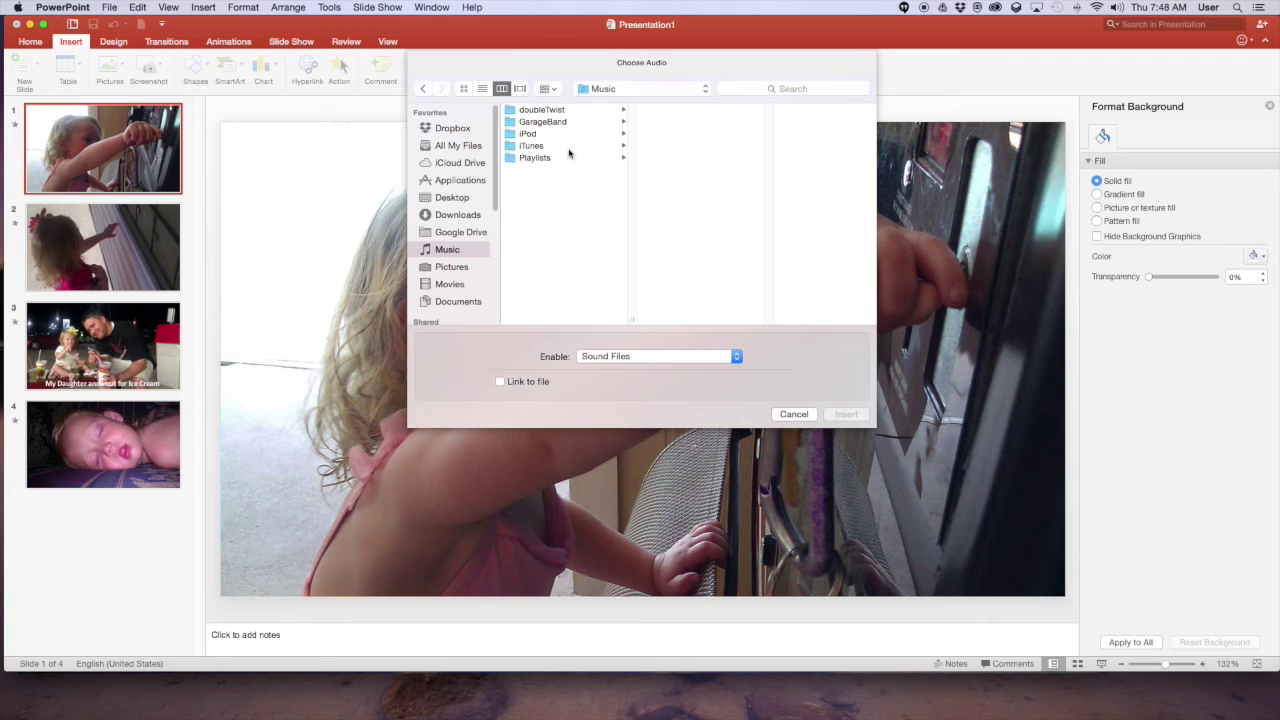
pyautogui.click(568, 147)
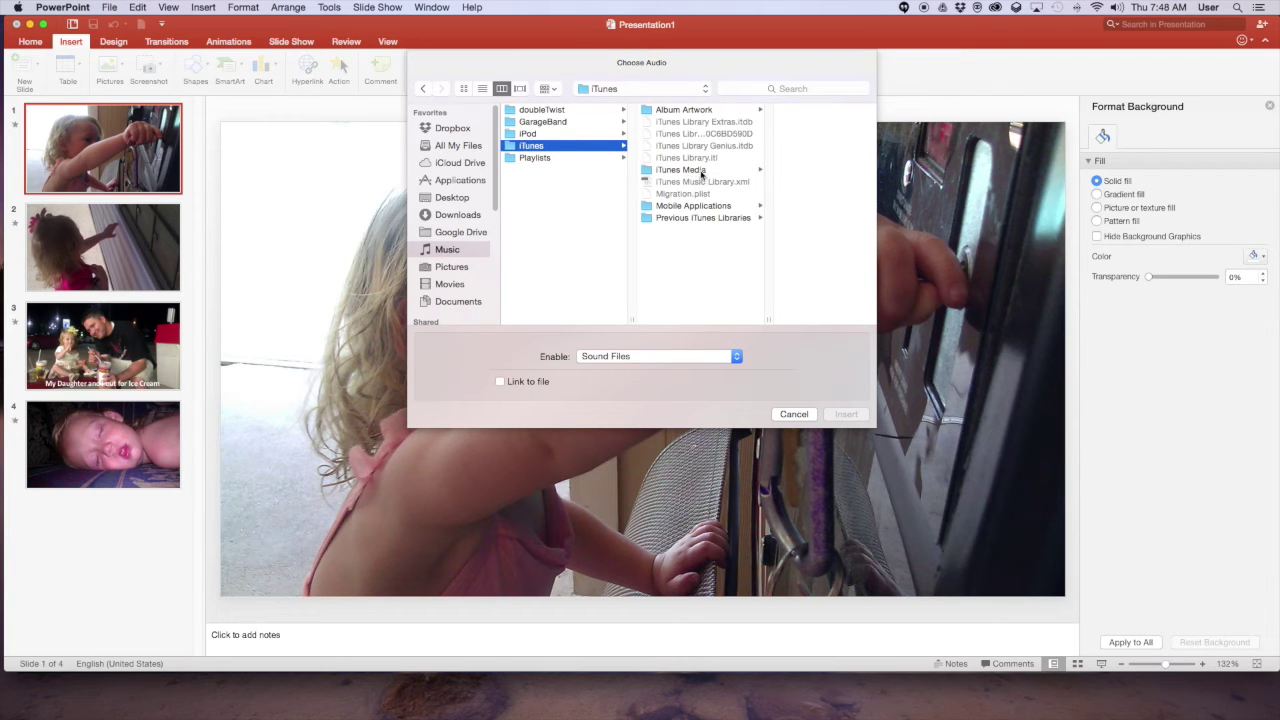
pyautogui.click(704, 171)
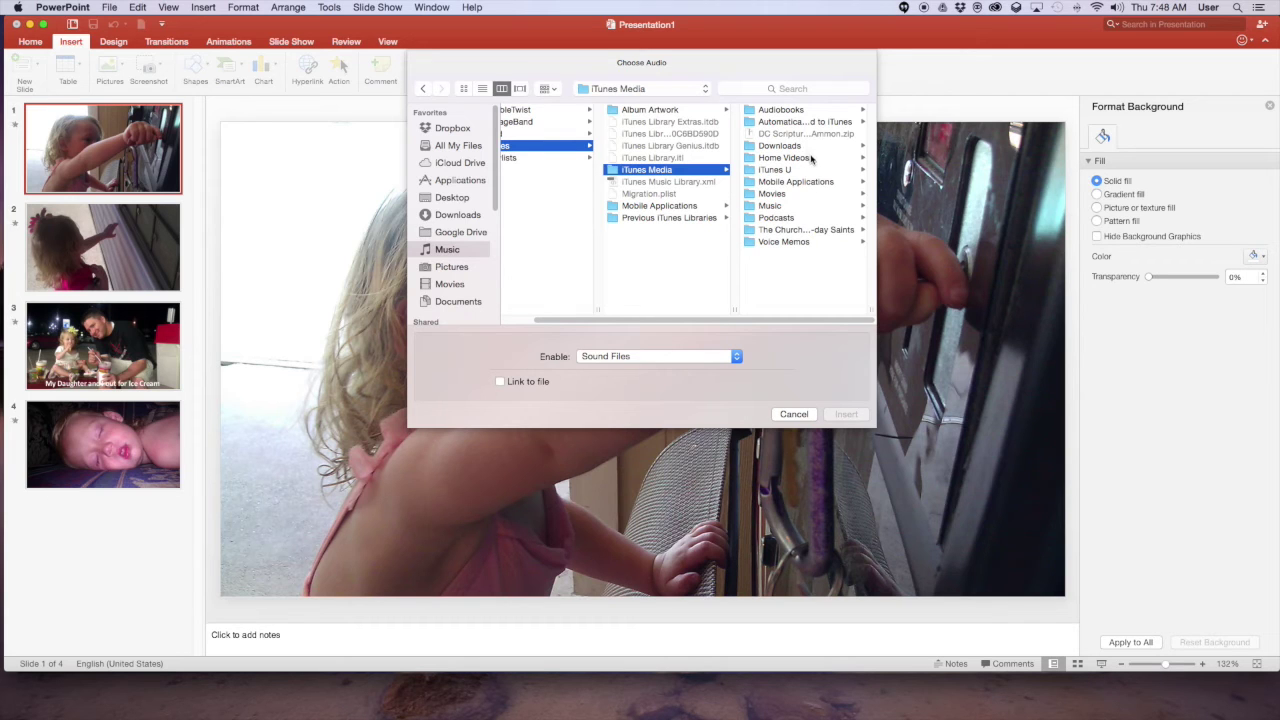
pyautogui.click(790, 205)
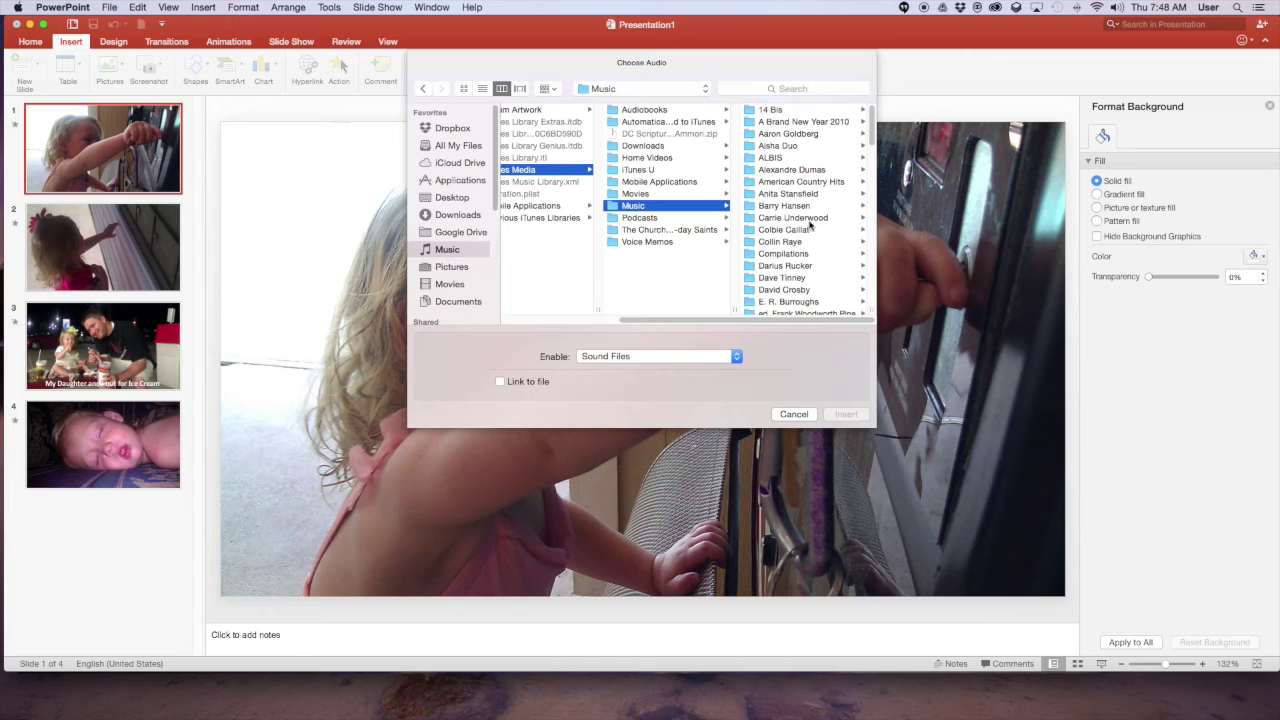
pyautogui.click(804, 265)
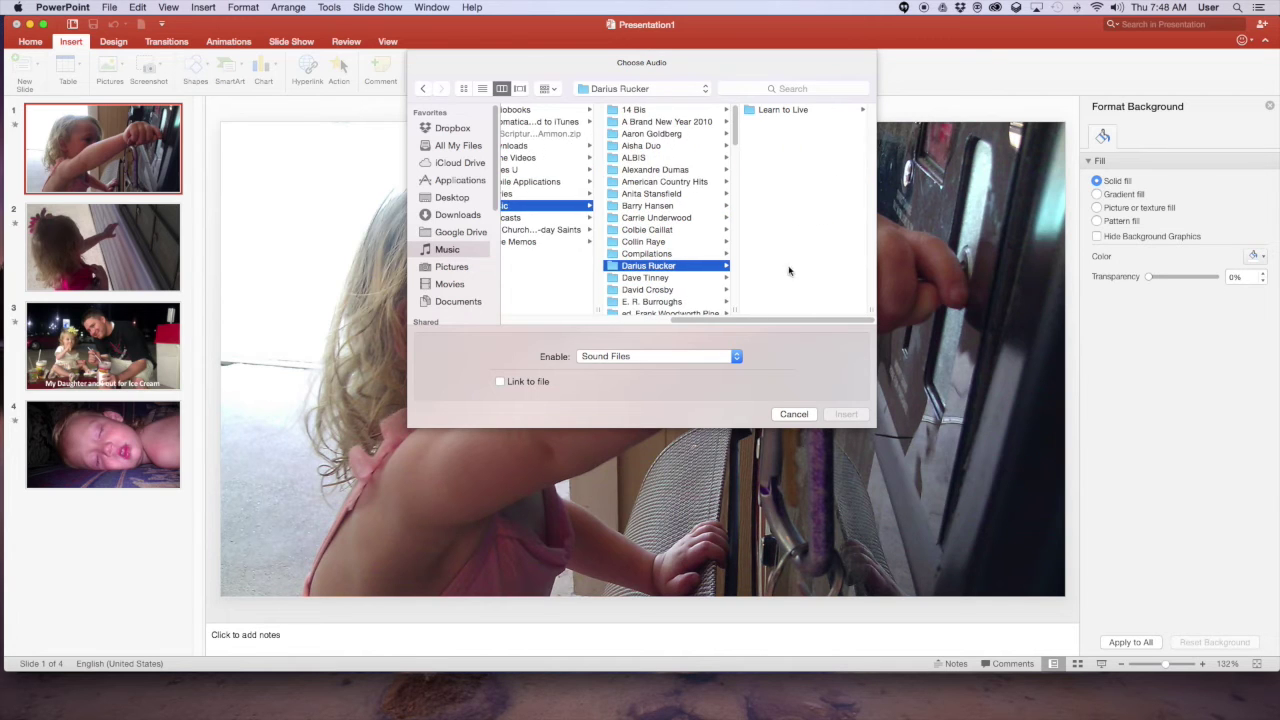
pyautogui.click(790, 112)
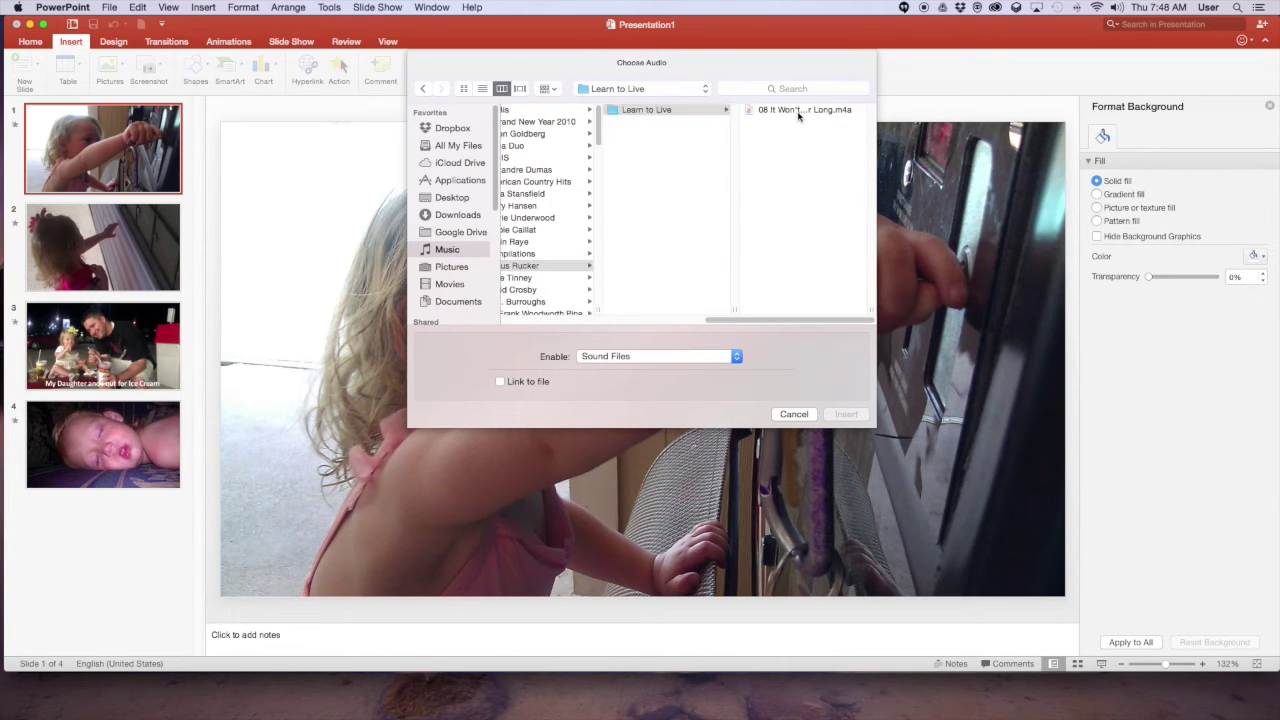
pyautogui.click(798, 112)
pyautogui.click(846, 414)
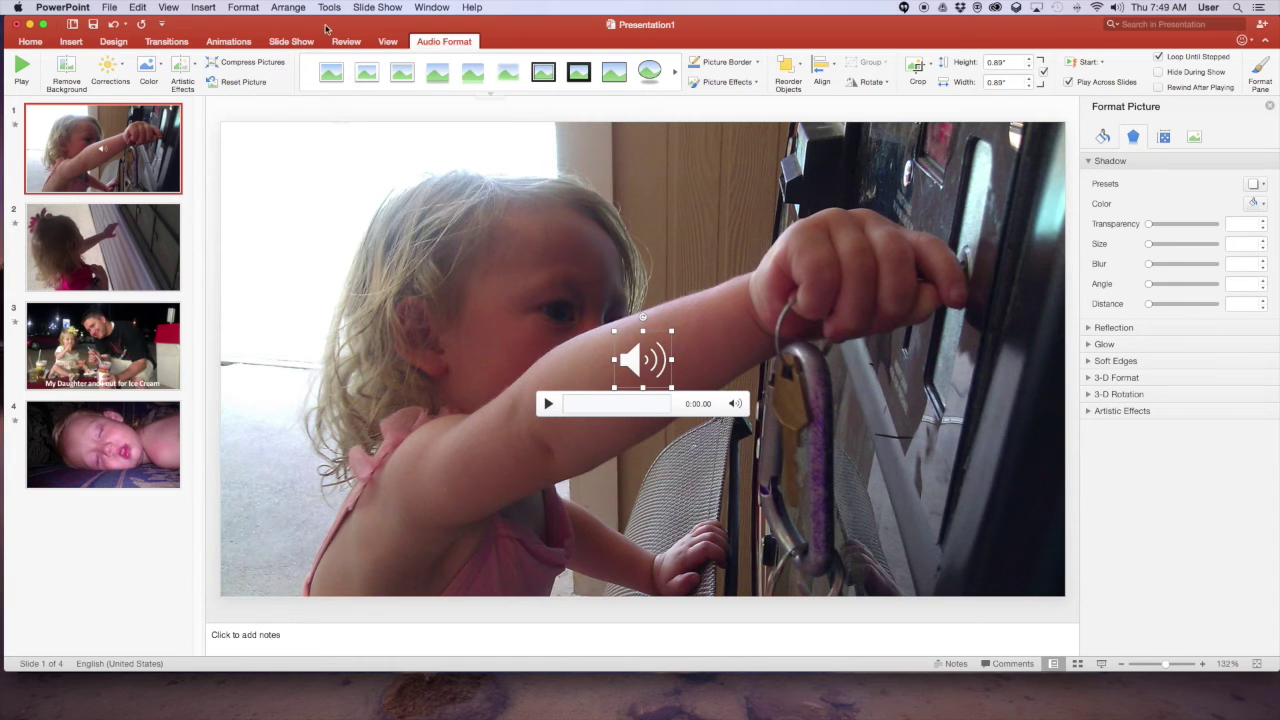
# Play the slideshow from the first slide to preview the transitions with the inserted music
pyautogui.click(300, 44)
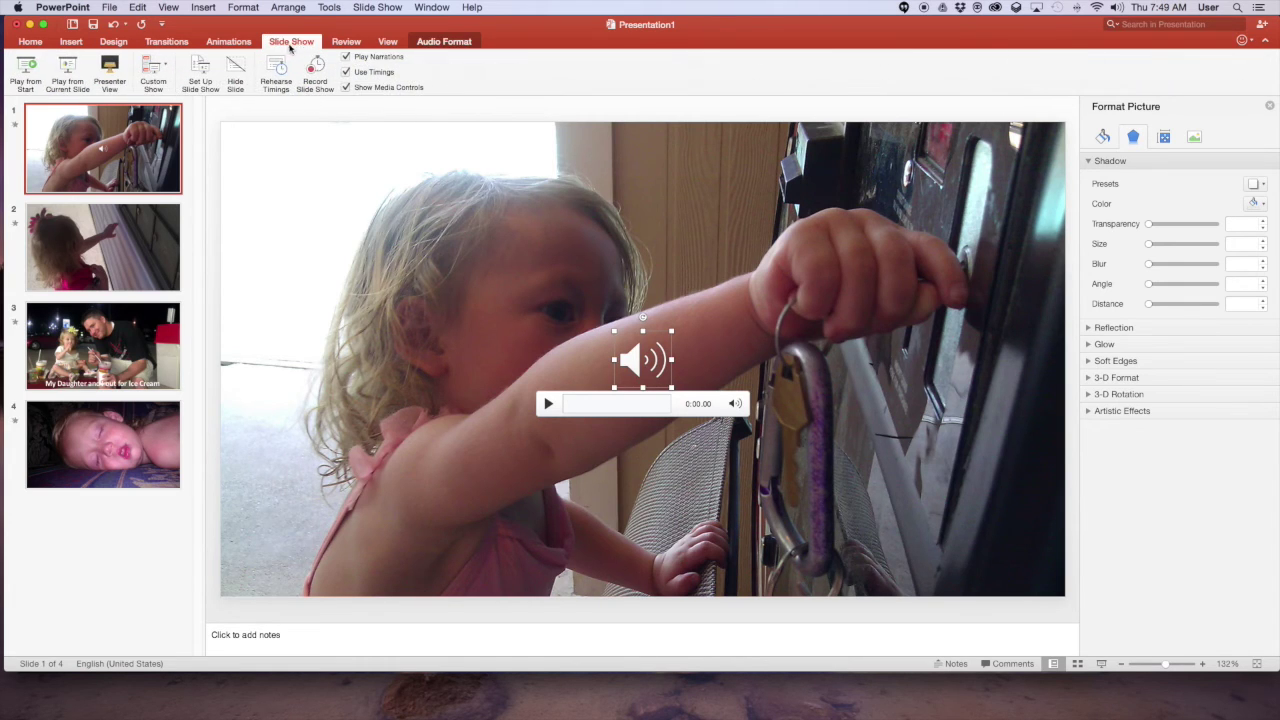
pyautogui.click(25, 72)
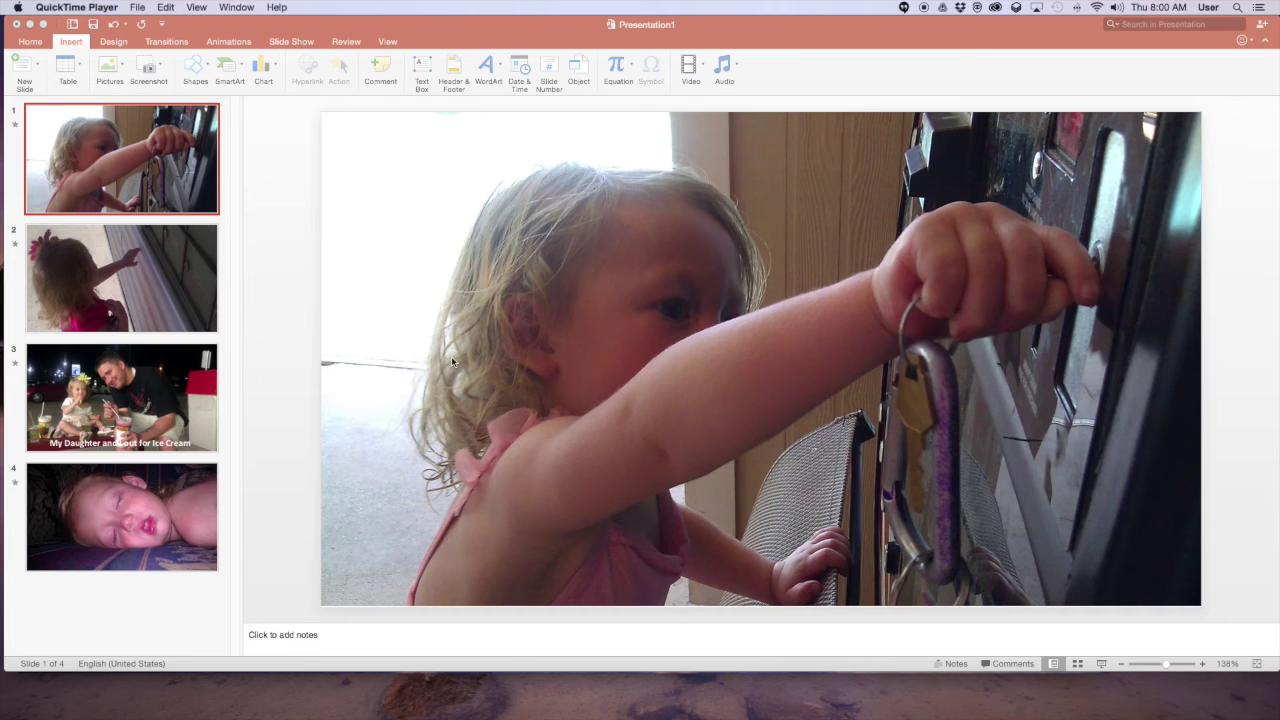
pyautogui.click(510, 35)
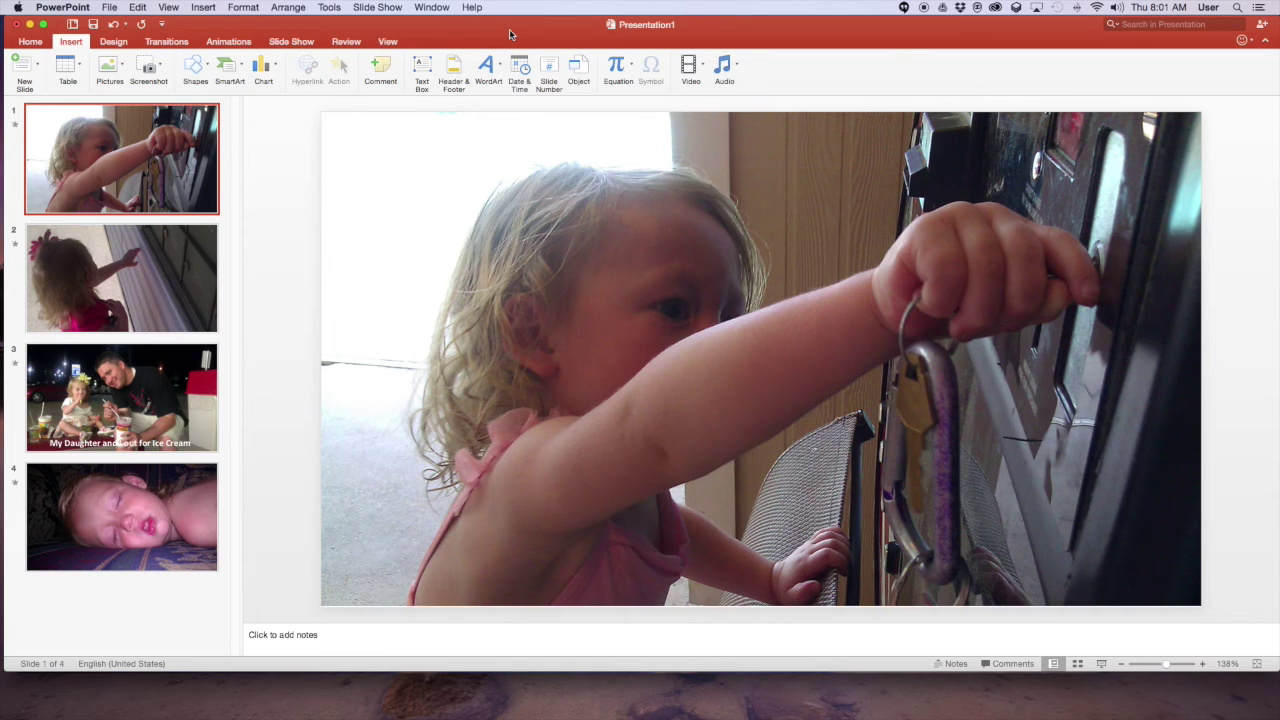
pyautogui.click(32, 42)
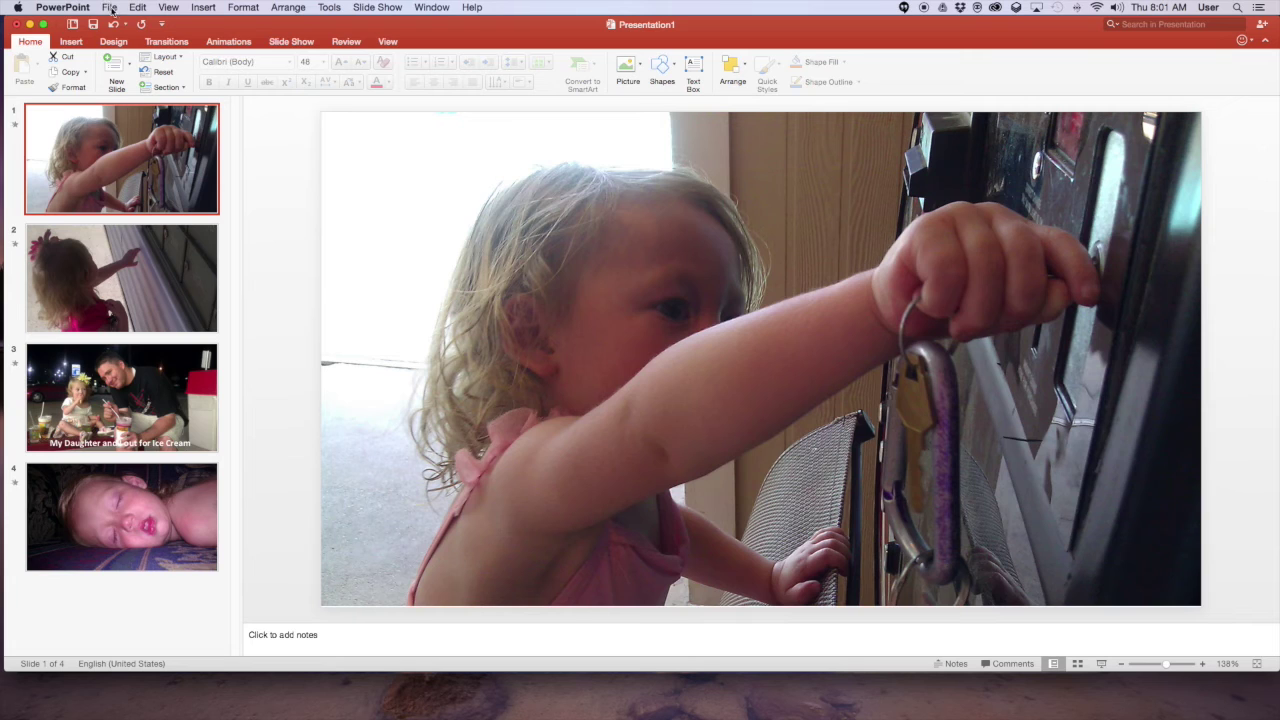
pyautogui.click(110, 8)
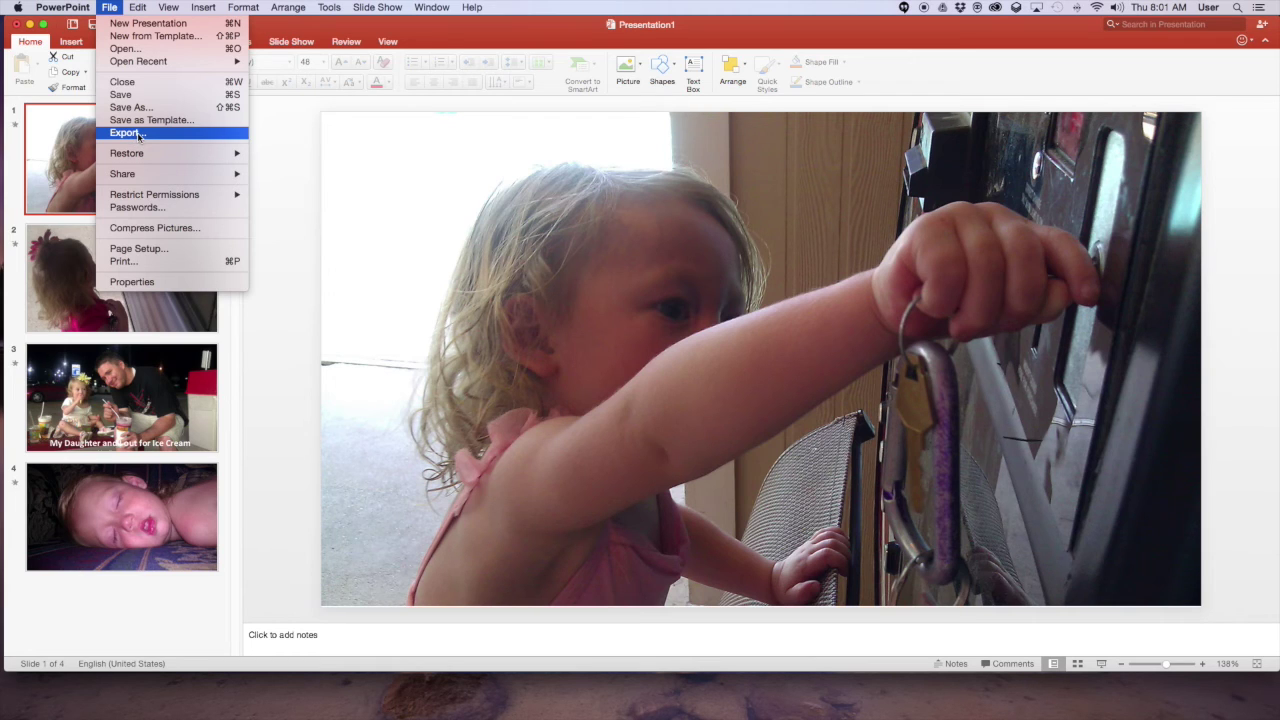
pyautogui.click(287, 116)
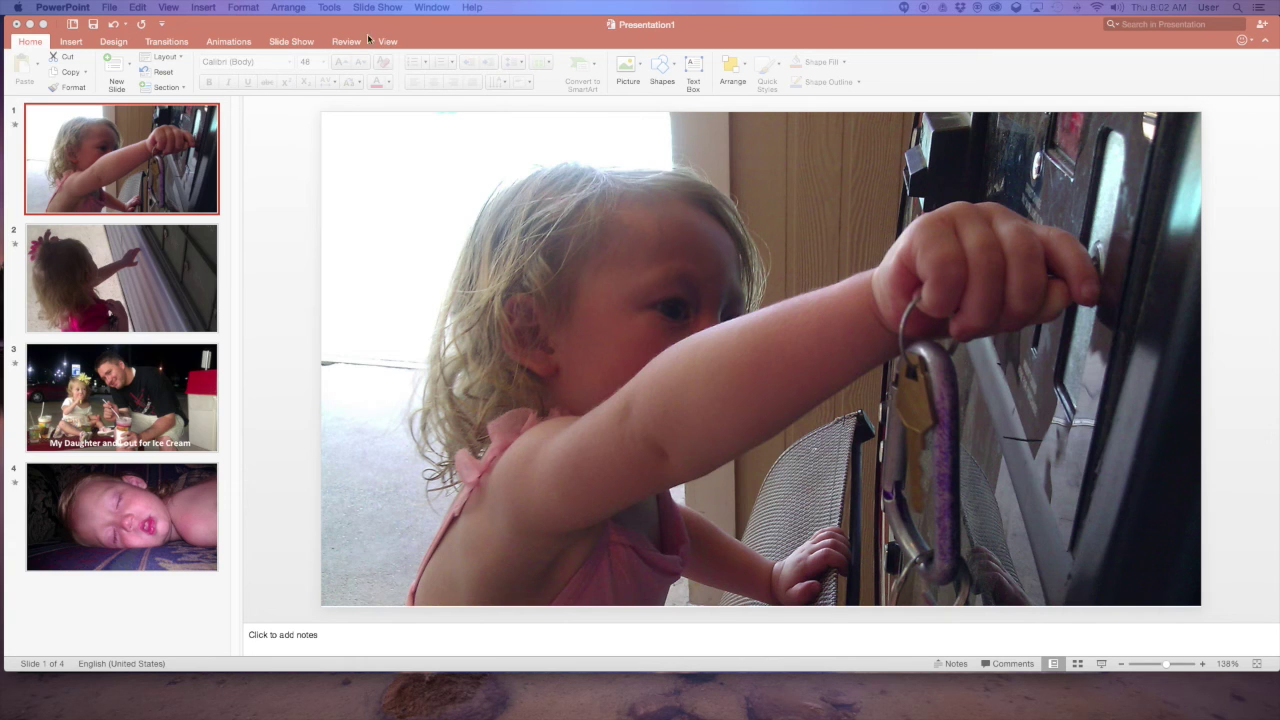
pyautogui.click(111, 8)
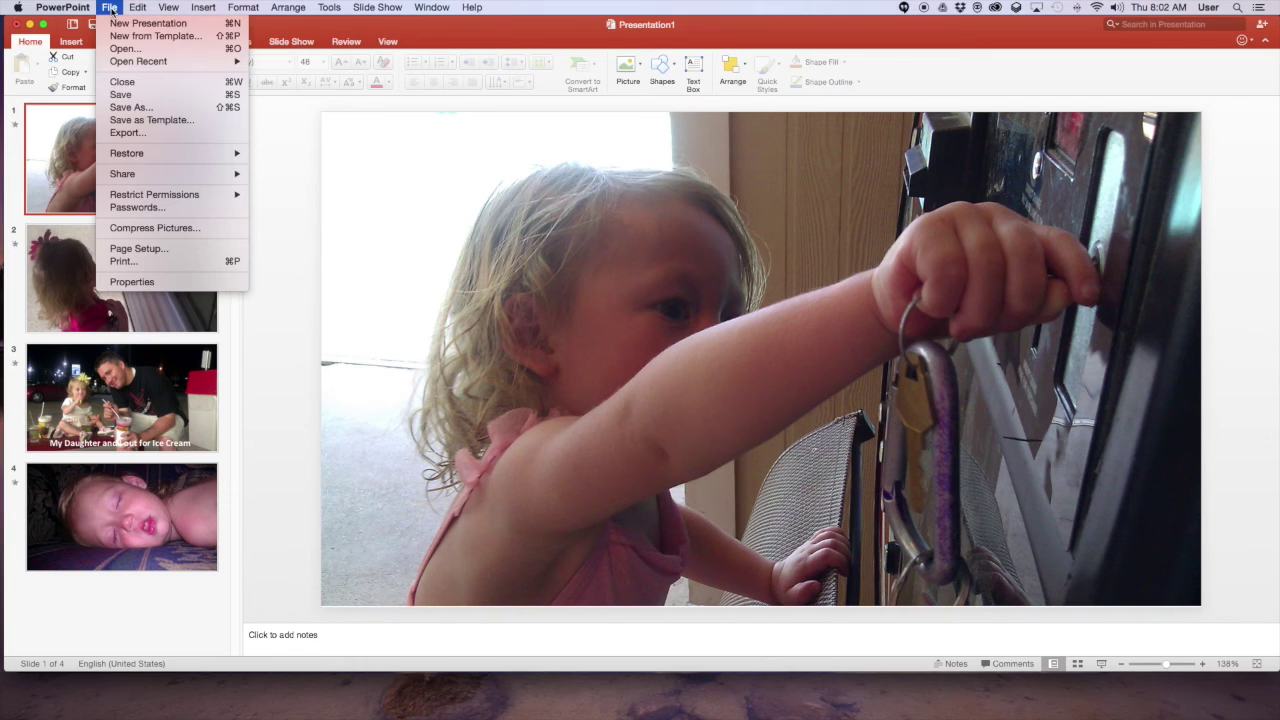
pyautogui.moveTo(138, 62)
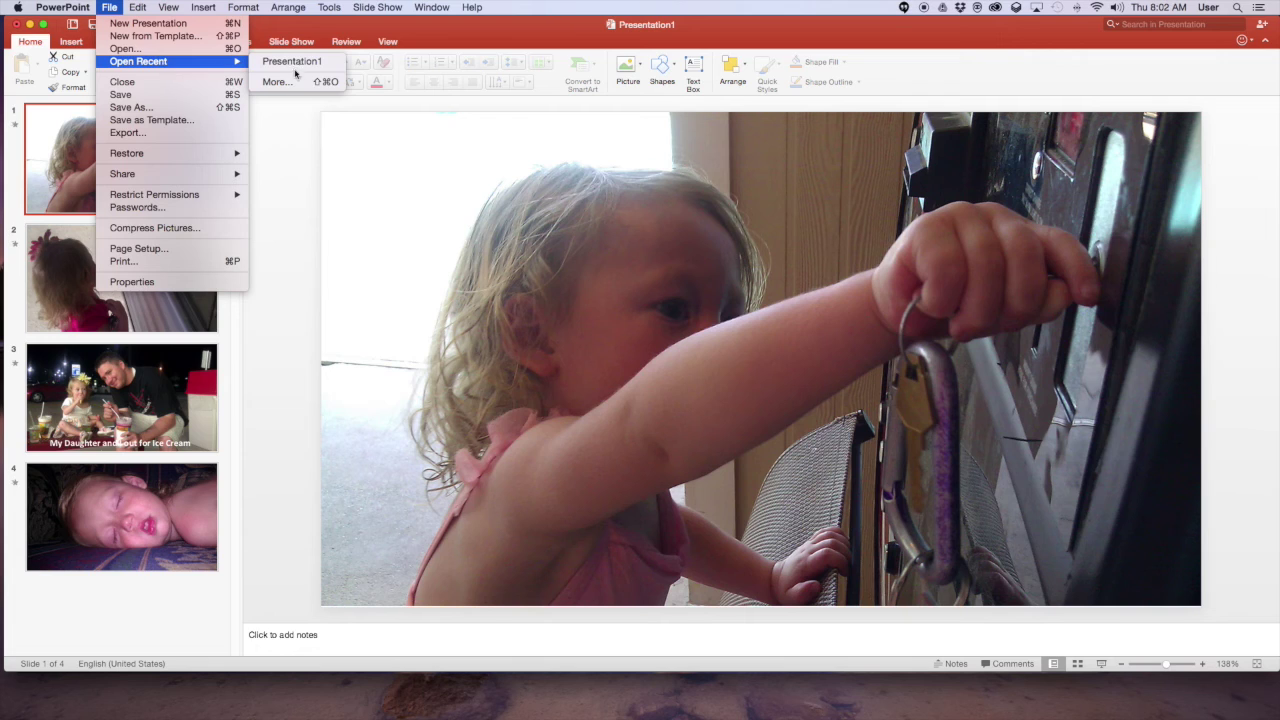
pyautogui.click(577, 40)
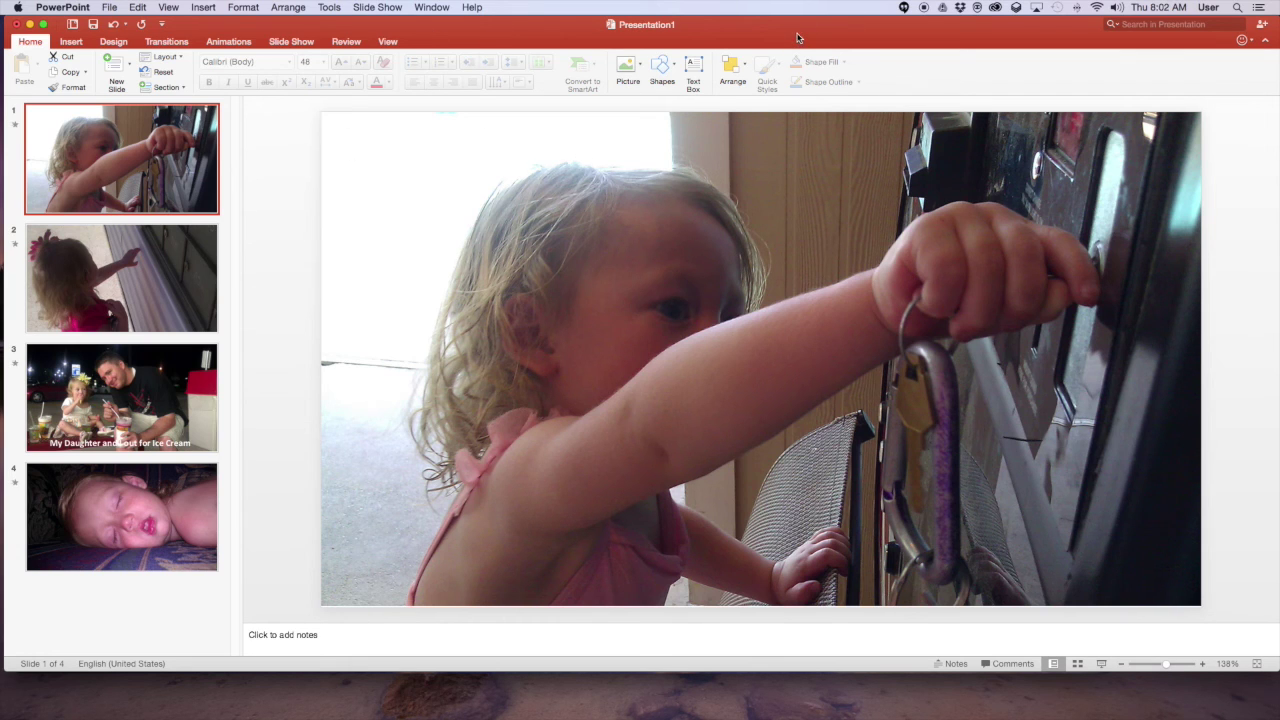
# Run the whole presentation from the start through slide 4 to check the finished slideshow
pyautogui.click(290, 41)
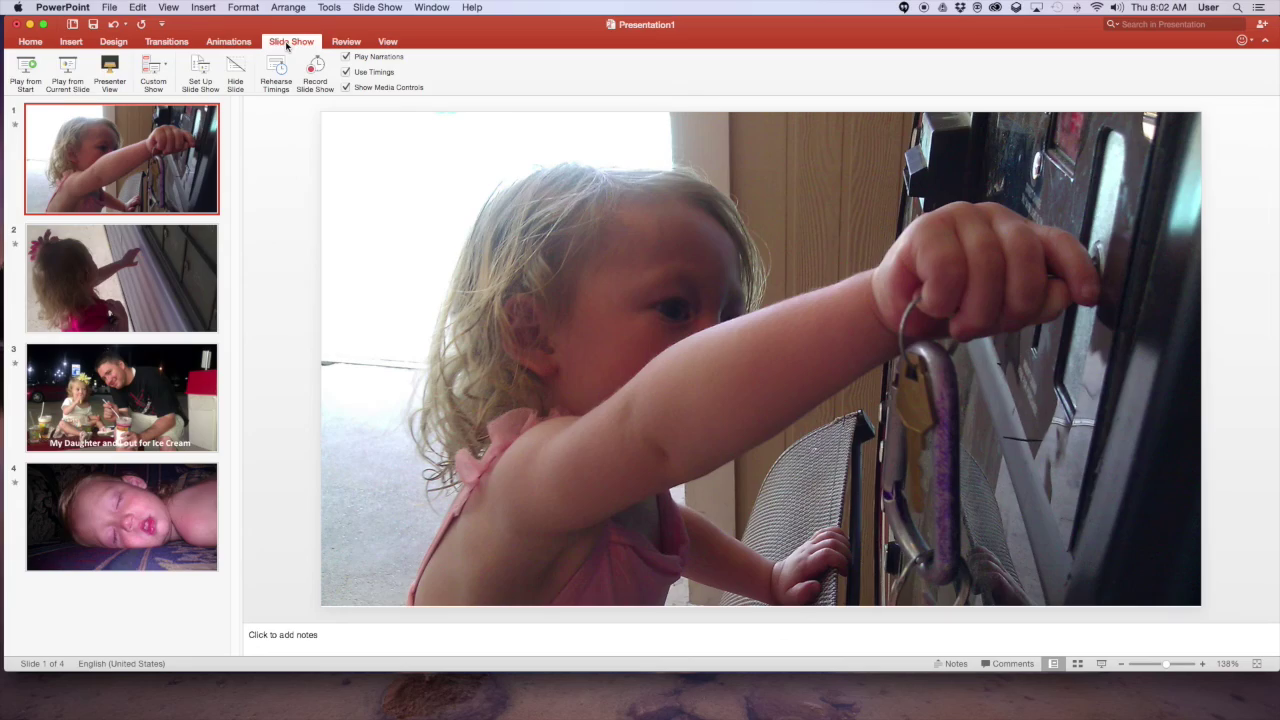
pyautogui.click(28, 72)
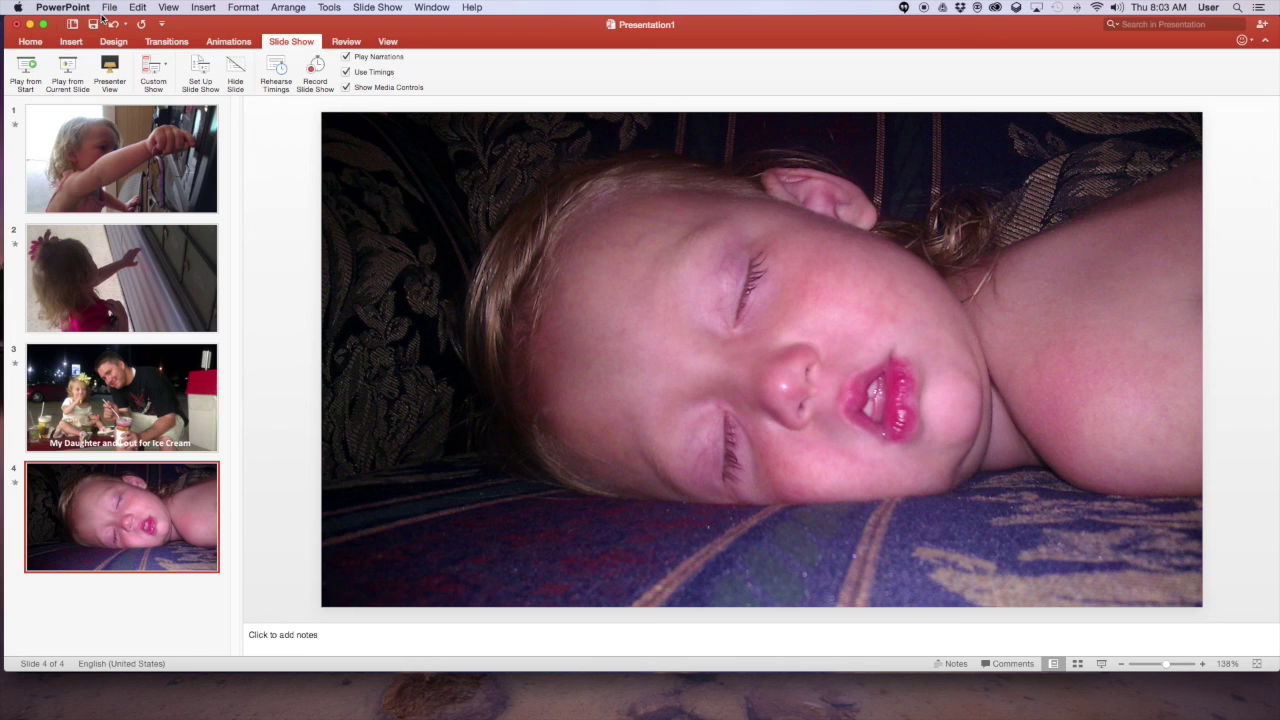
pyautogui.click(557, 45)
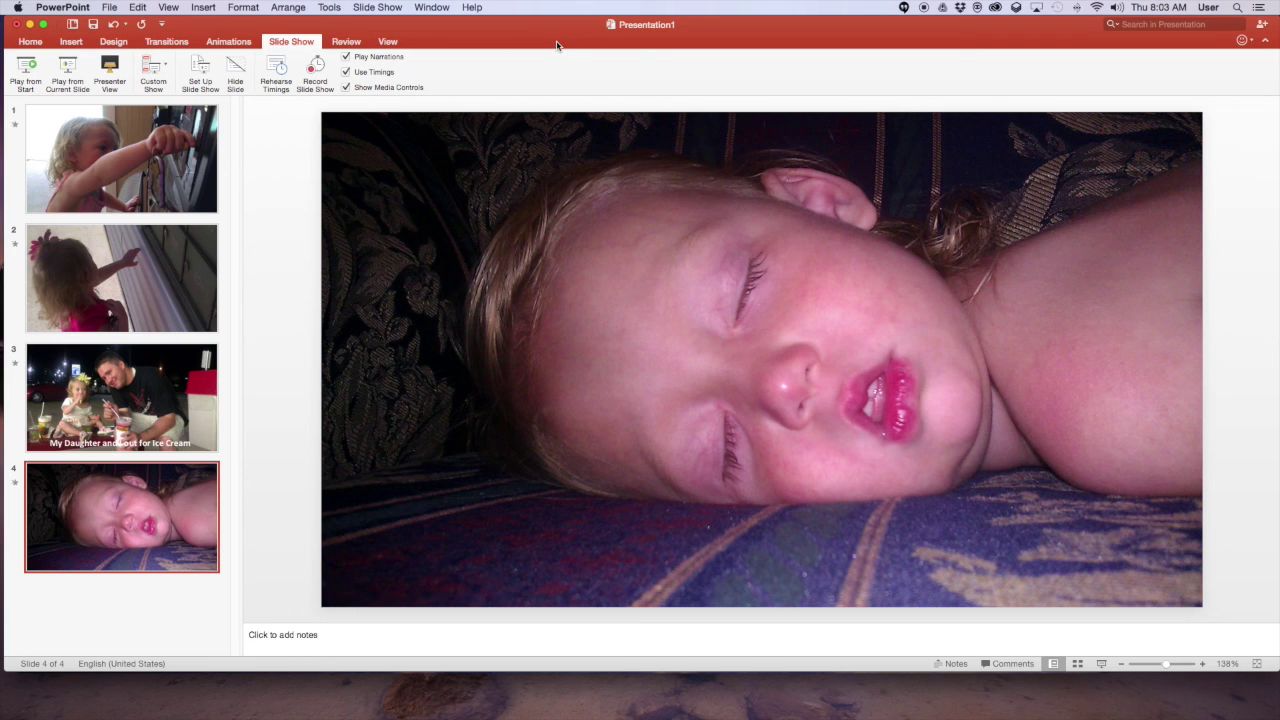